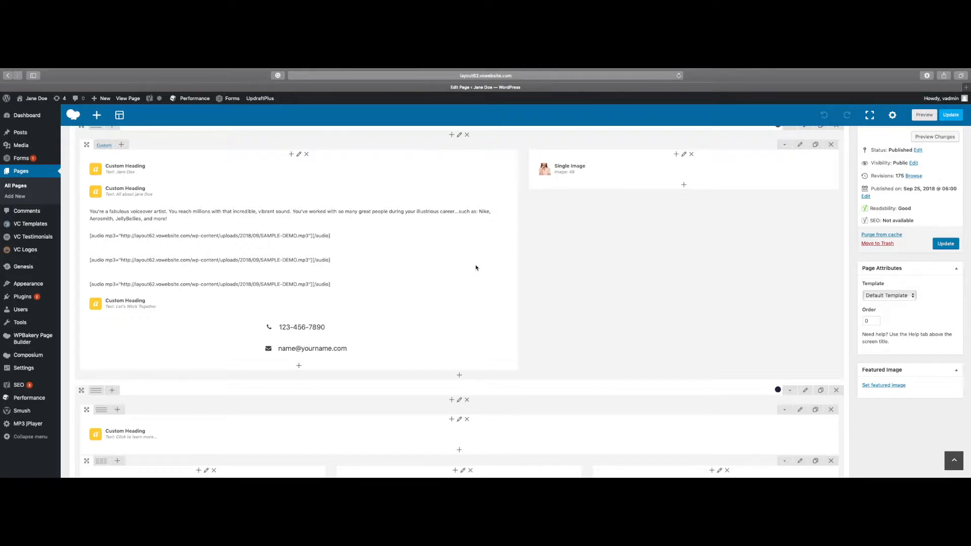
- Open the text block with the three audio demos and examine its players and their shortcodes in the visual and text views
mouse_move(470, 264)
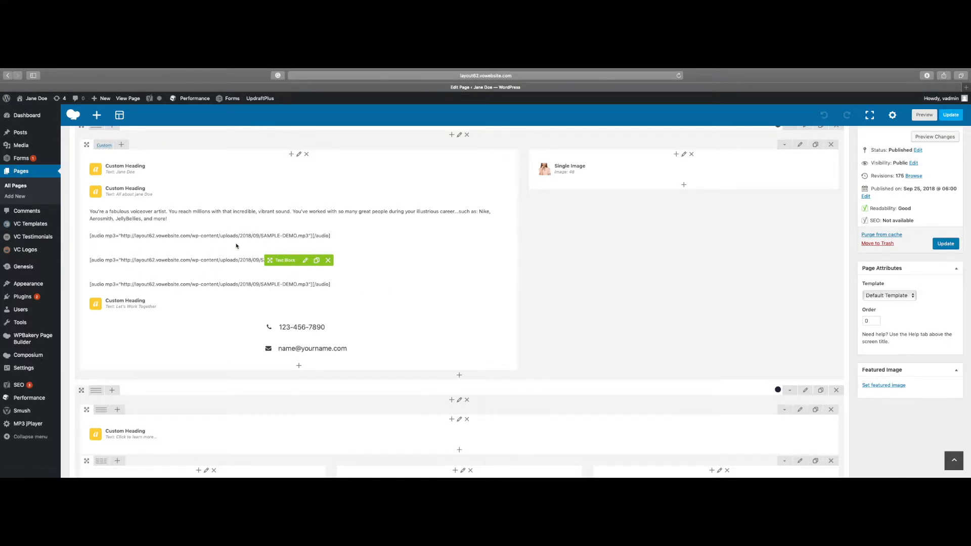
click(305, 261)
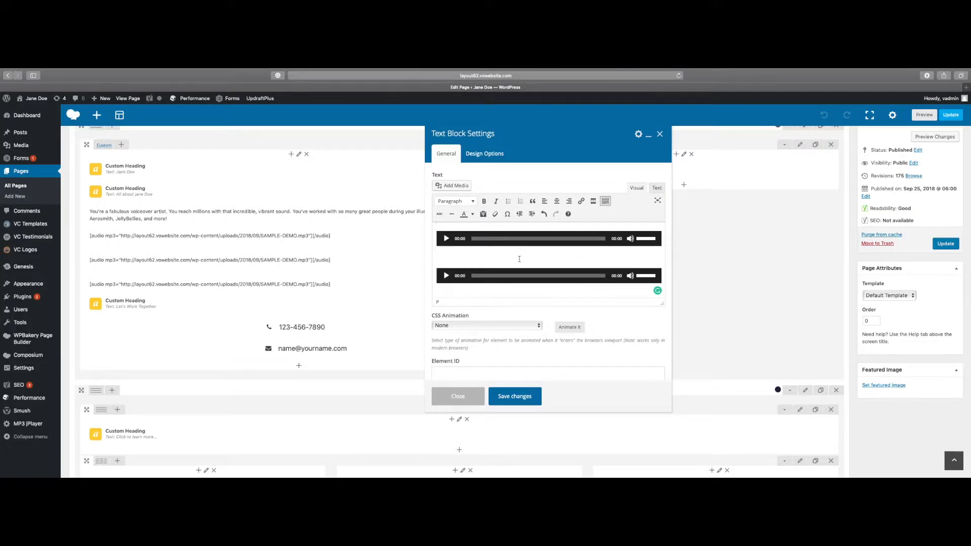
scroll(519, 259, up, 1)
scroll(519, 260, up, 1)
scroll(519, 261, down, 1)
scroll(475, 276, down, 1)
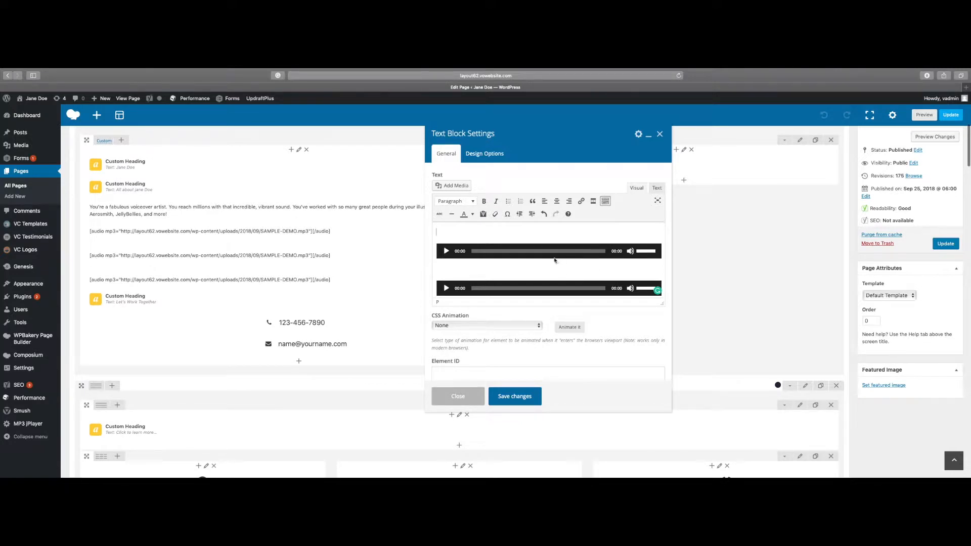
scroll(546, 261, down, 3)
scroll(521, 261, down, 1)
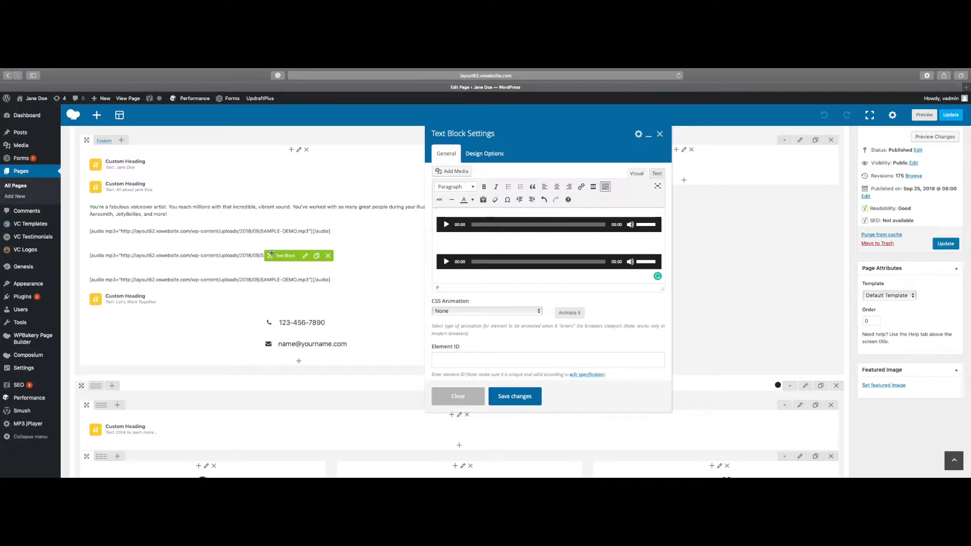
click(656, 174)
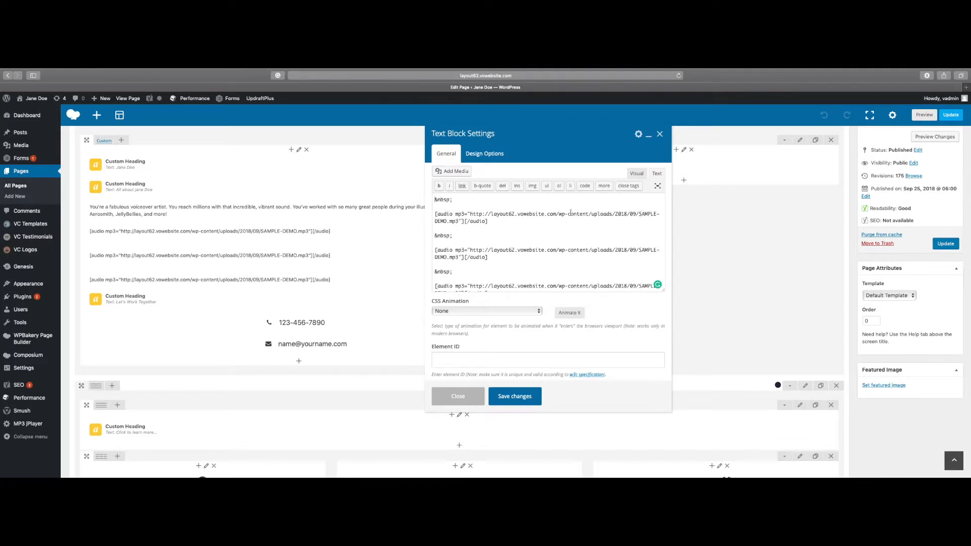
click(635, 175)
scroll(539, 220, up, 5)
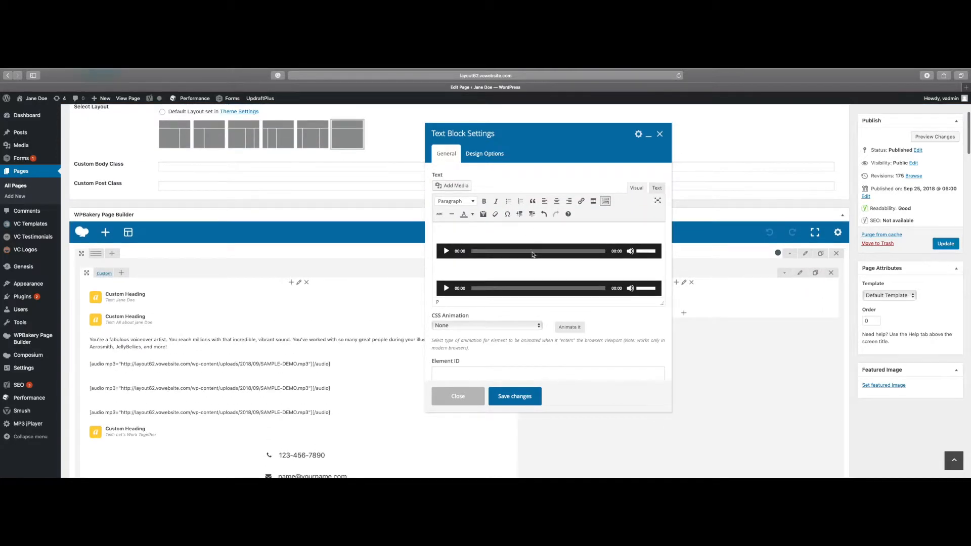
- Edit the upper visible audio player and bring up the media library files available for replacing its audio
click(553, 252)
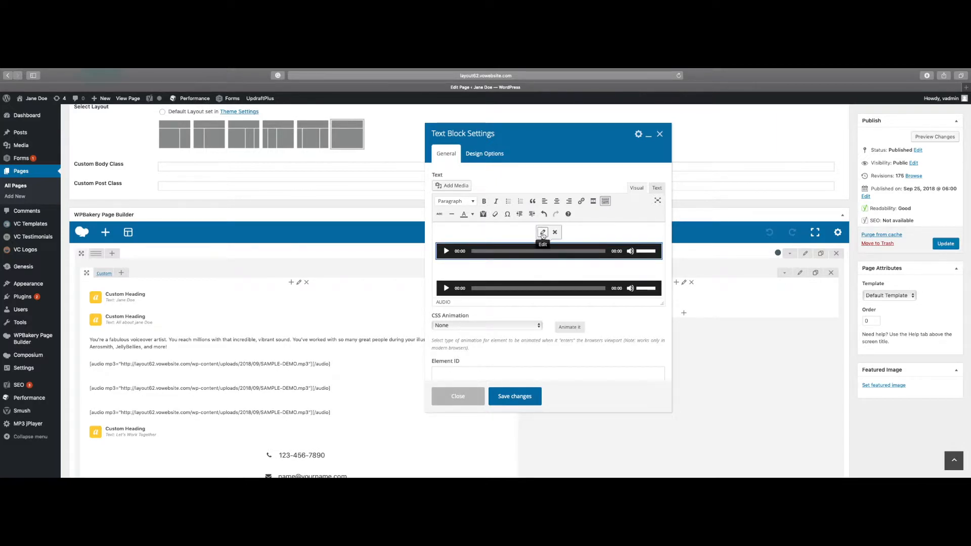
click(543, 234)
click(543, 233)
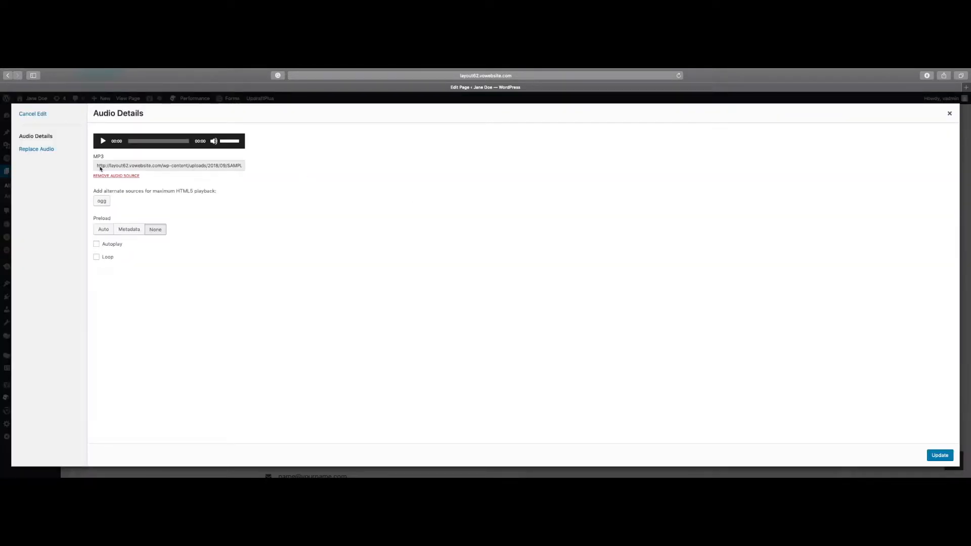
click(38, 150)
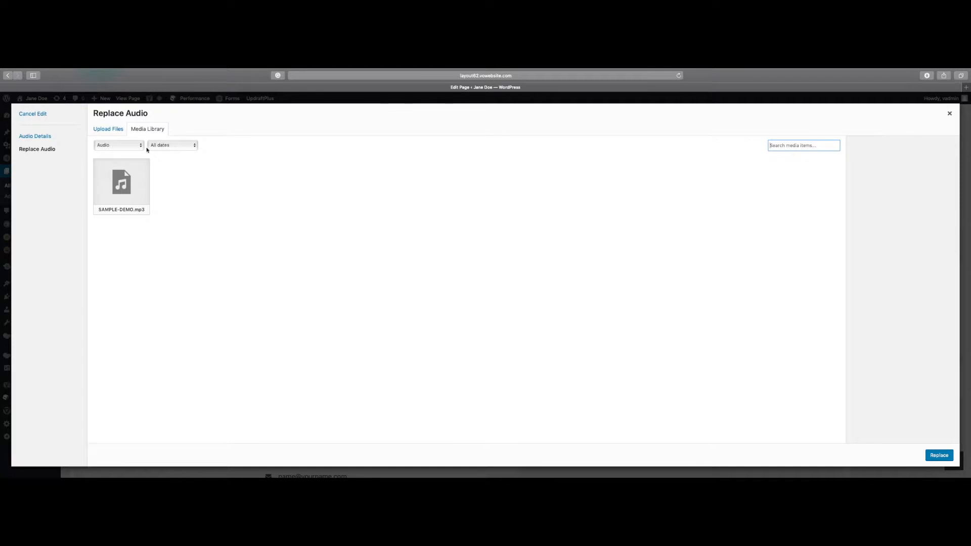
click(116, 130)
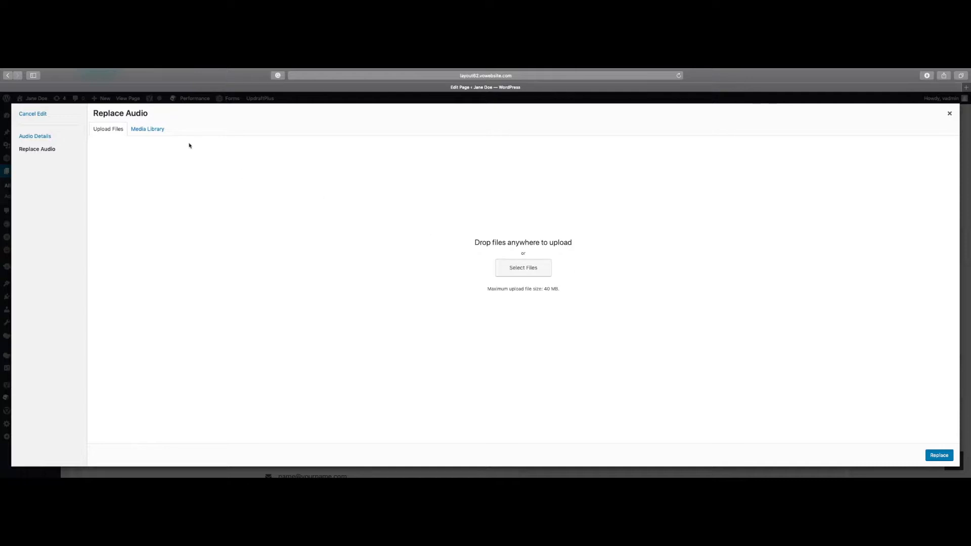
click(148, 130)
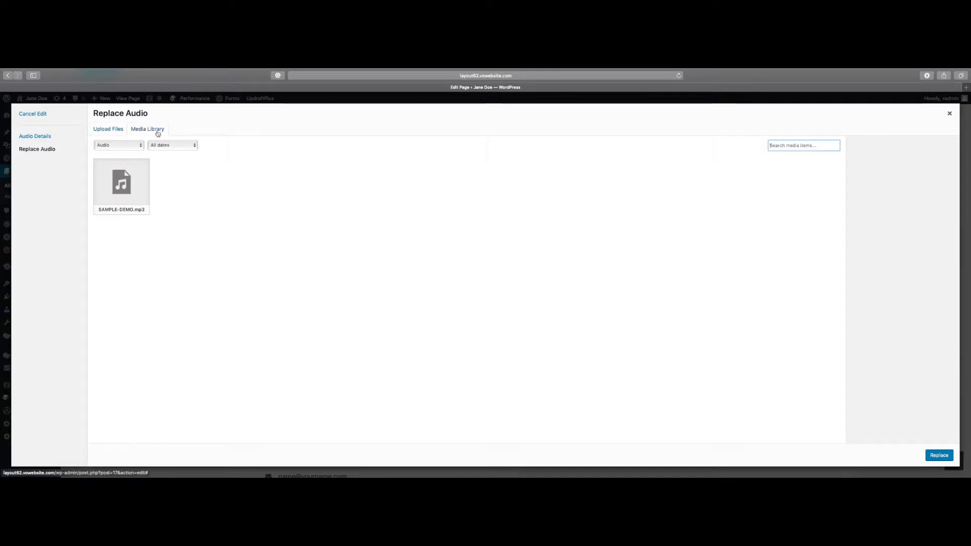
- Replace the player's audio with SAMPLE-DEMO.mp3, keeping the title SAMPLE DEMO, and update the audio details
click(126, 176)
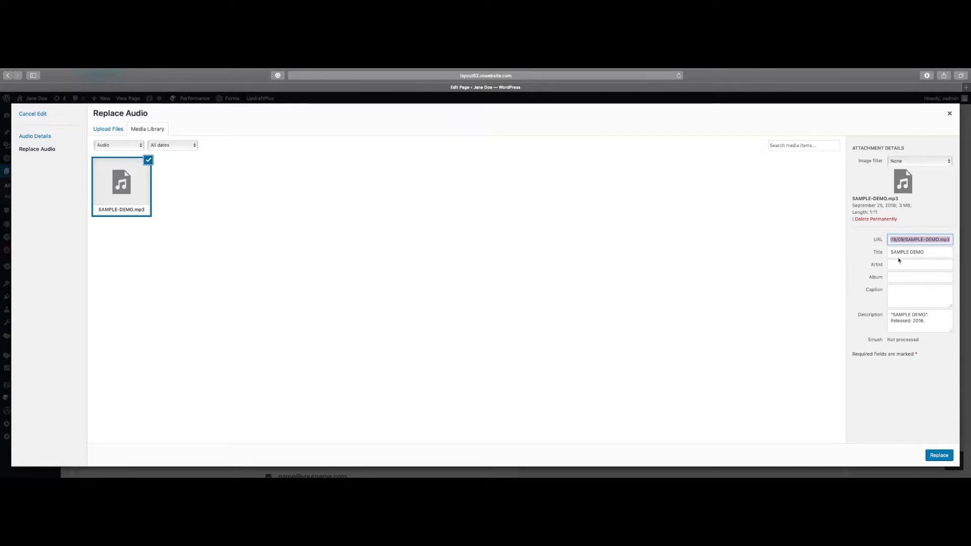
drag(929, 251, 888, 251)
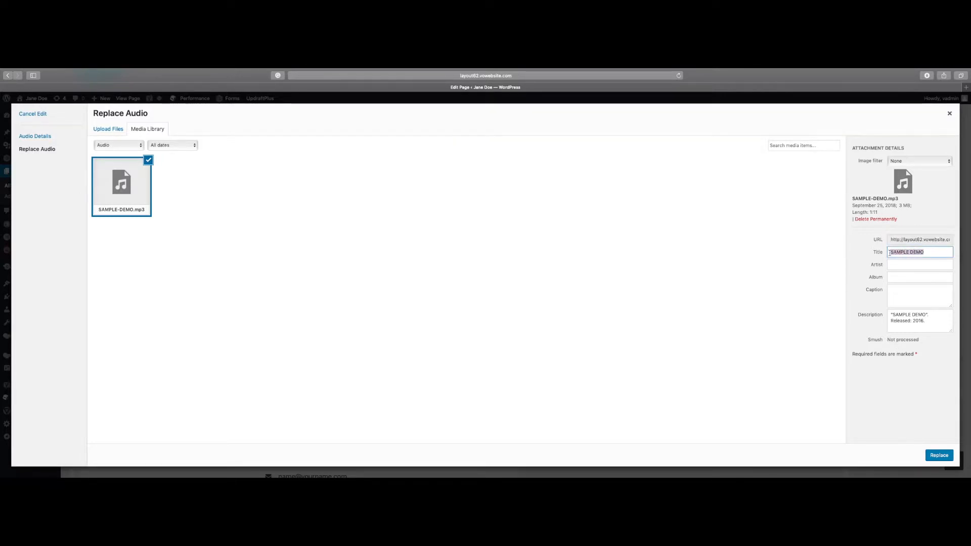
drag(923, 252, 888, 252)
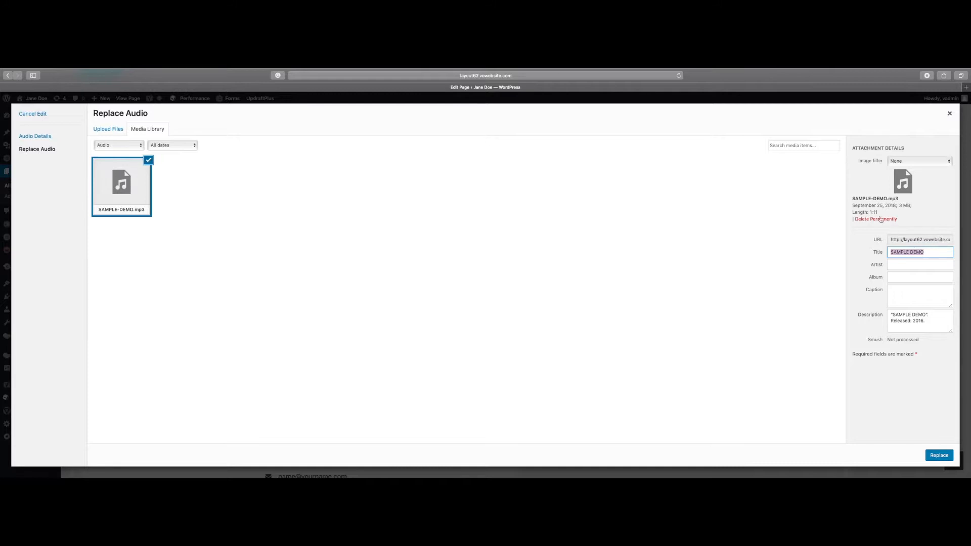
drag(852, 199, 900, 199)
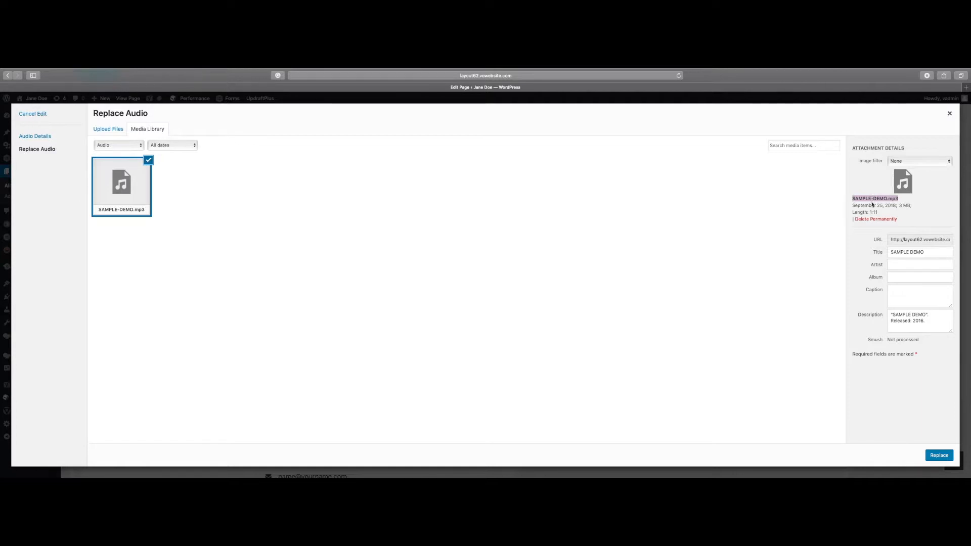
drag(931, 253, 891, 254)
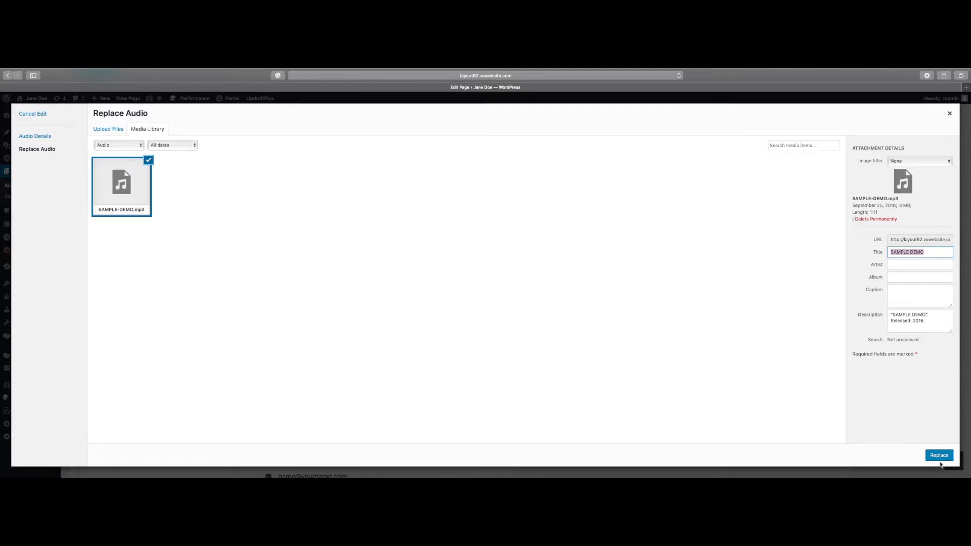
click(937, 456)
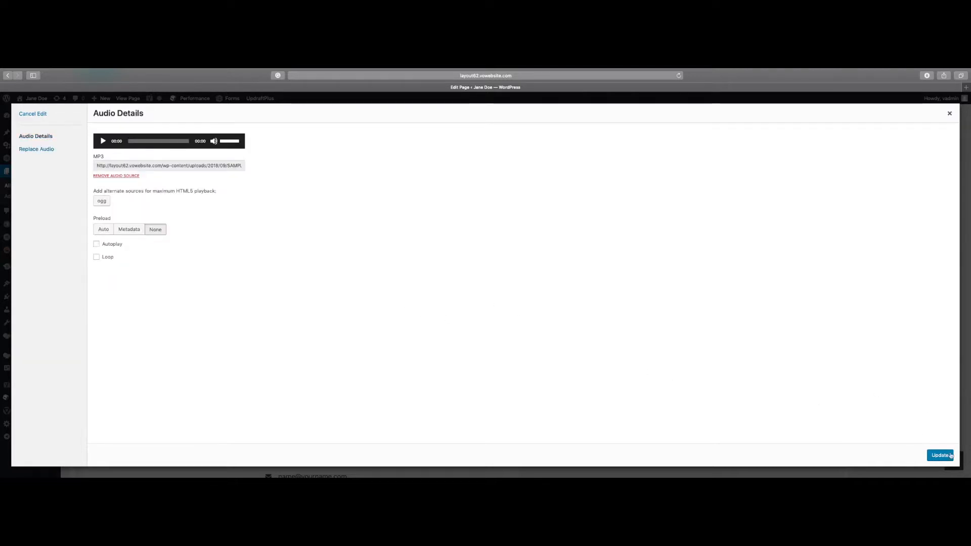
click(939, 454)
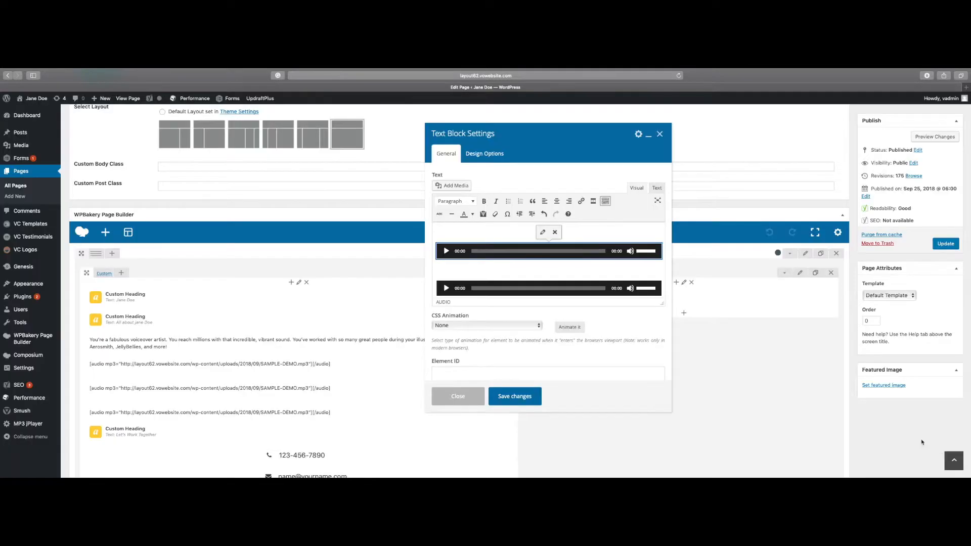
- Save the text block changes and preview the audio demos on the page, returning to the page editor
click(510, 397)
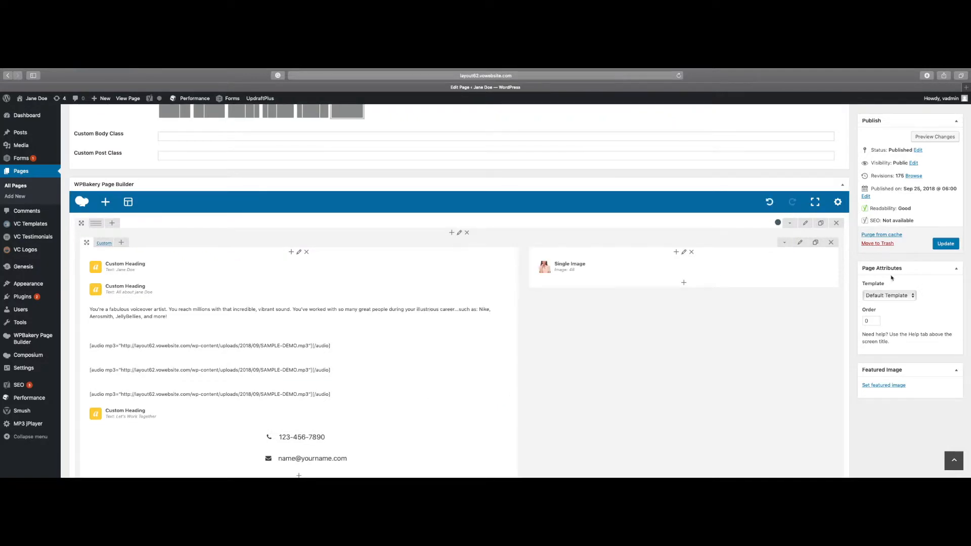
click(924, 137)
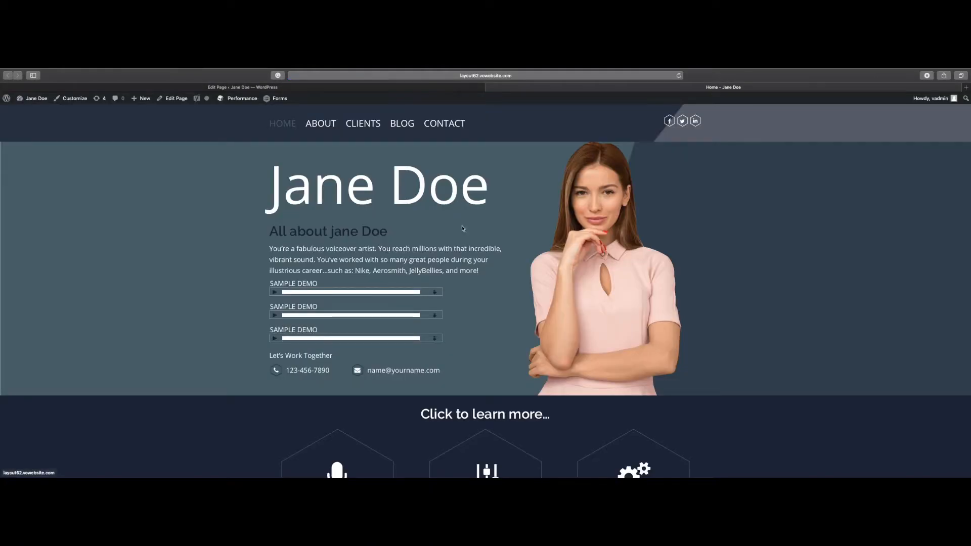
scroll(470, 226, down, 1)
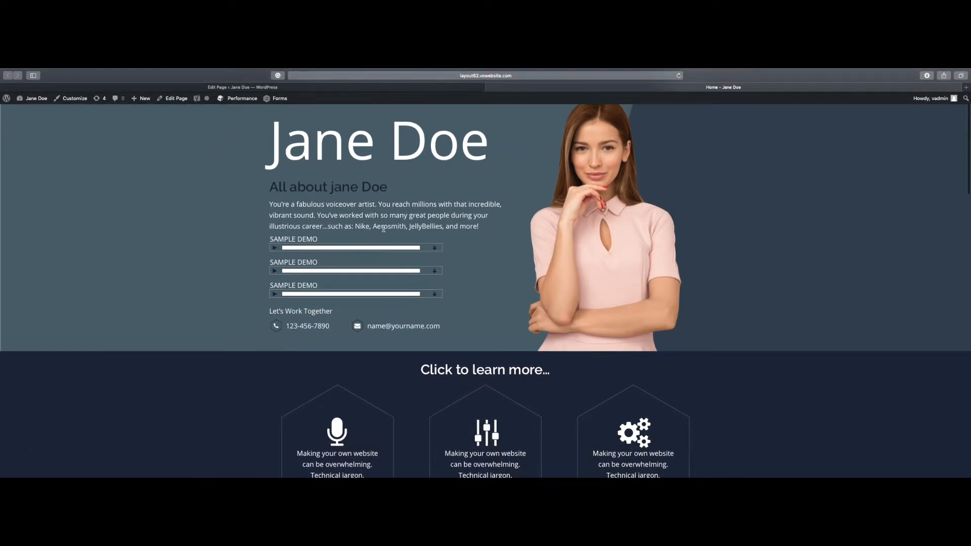
click(281, 90)
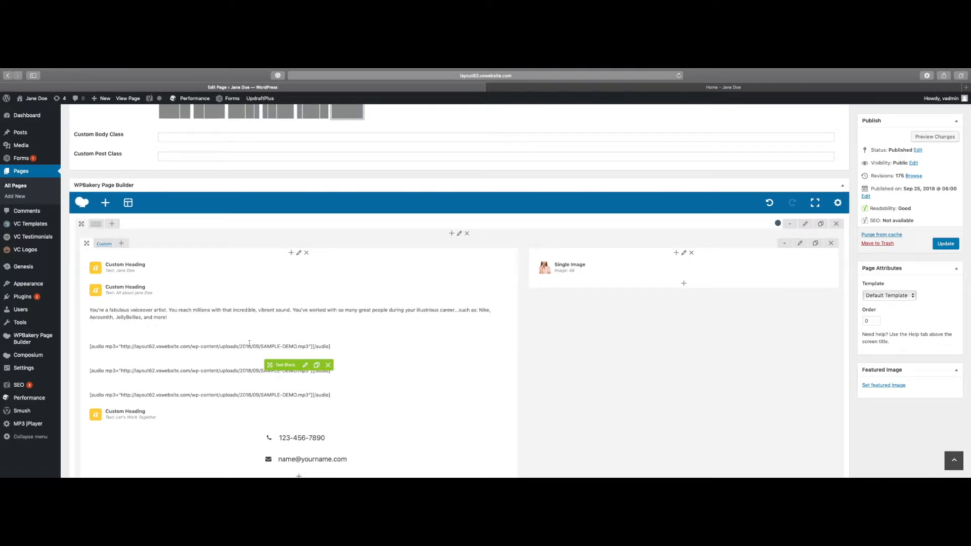
- Reopen the audio demos' text block and remove the bottom audio player
click(305, 366)
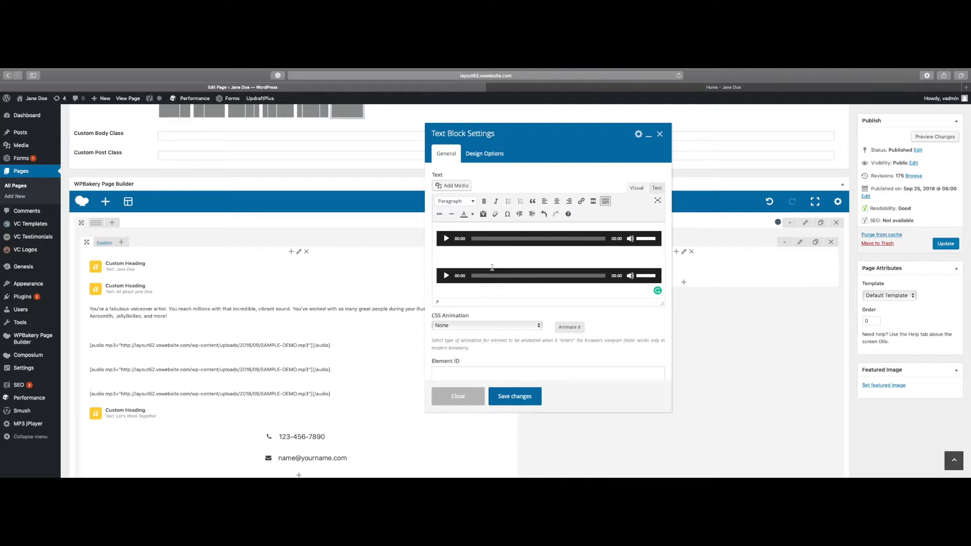
scroll(492, 271, up, 1)
scroll(492, 272, up, 1)
scroll(492, 272, down, 2)
scroll(492, 271, down, 2)
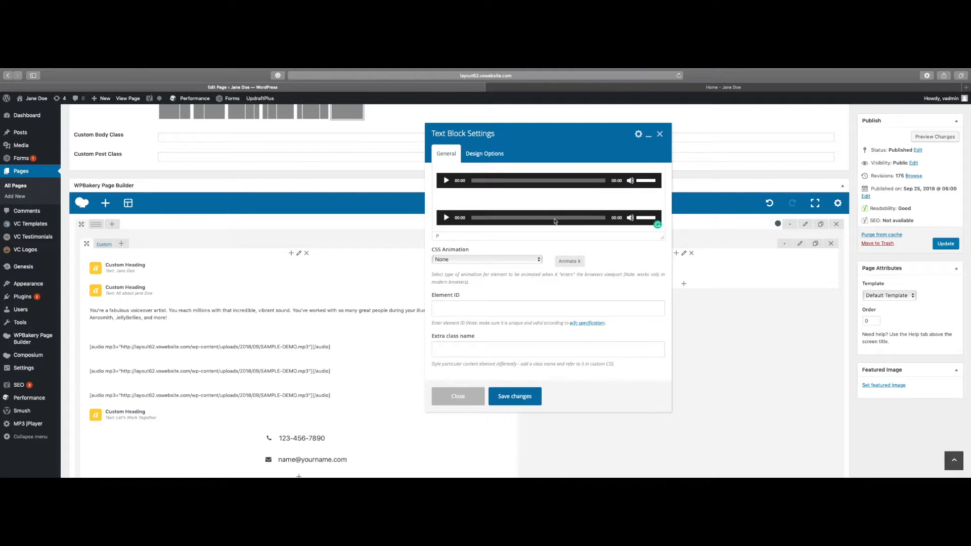
click(554, 221)
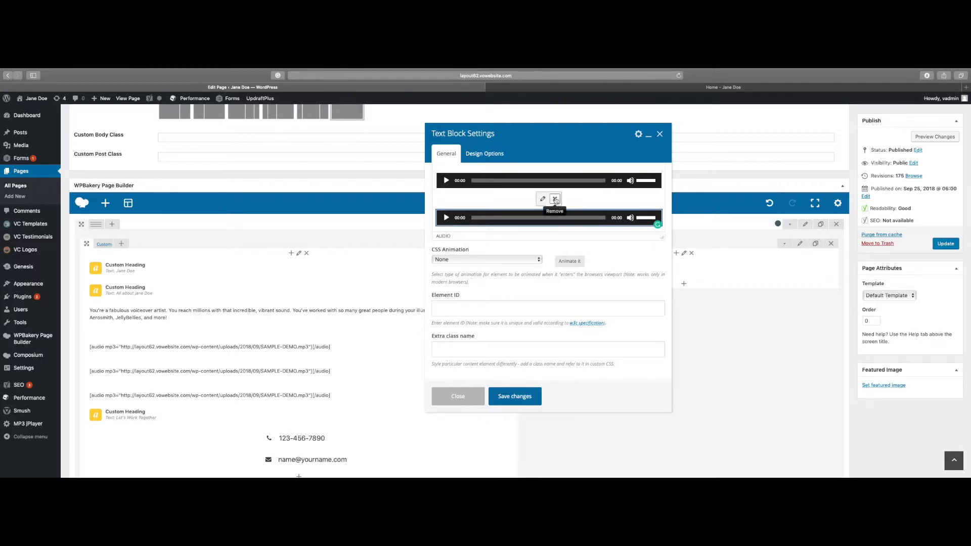
click(555, 199)
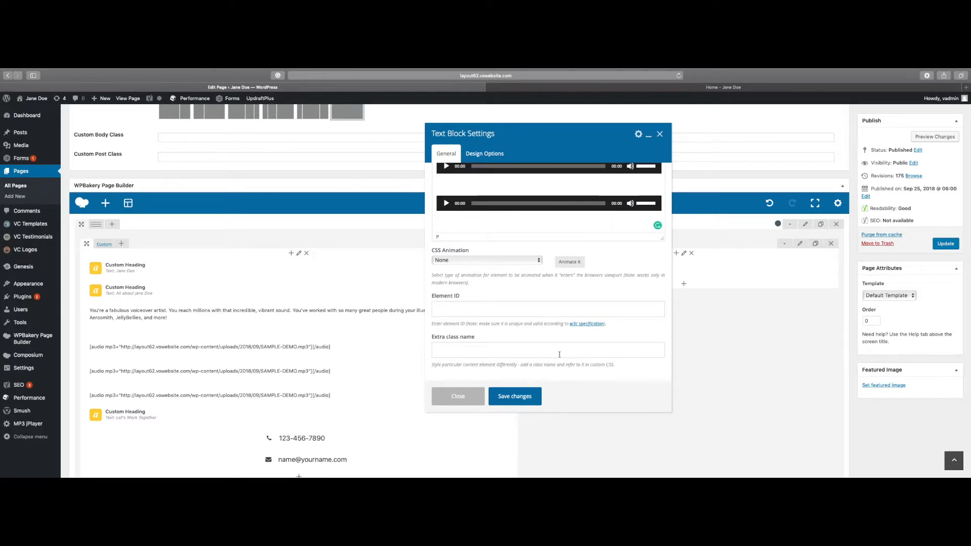
- Save the text block without the removed player and check the page preview before returning to the editor
click(524, 396)
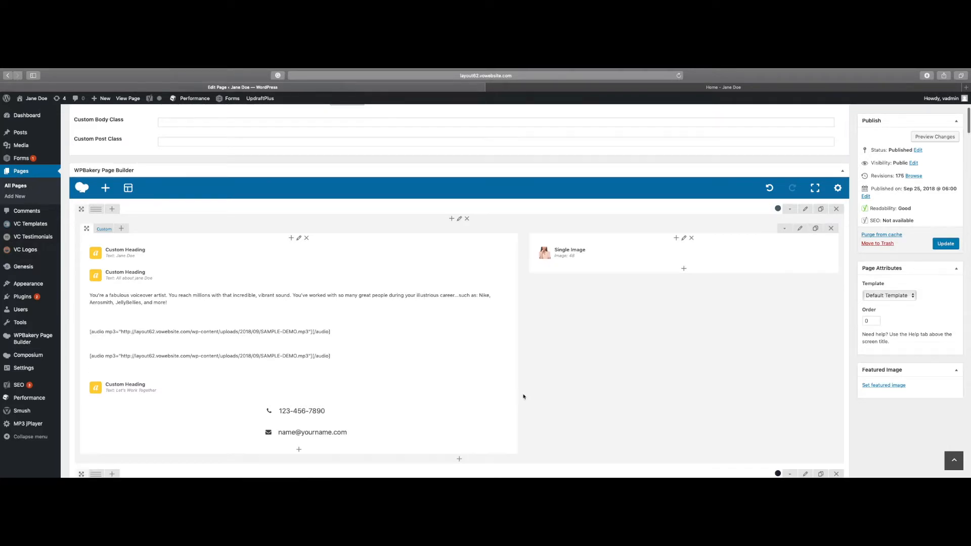
click(926, 138)
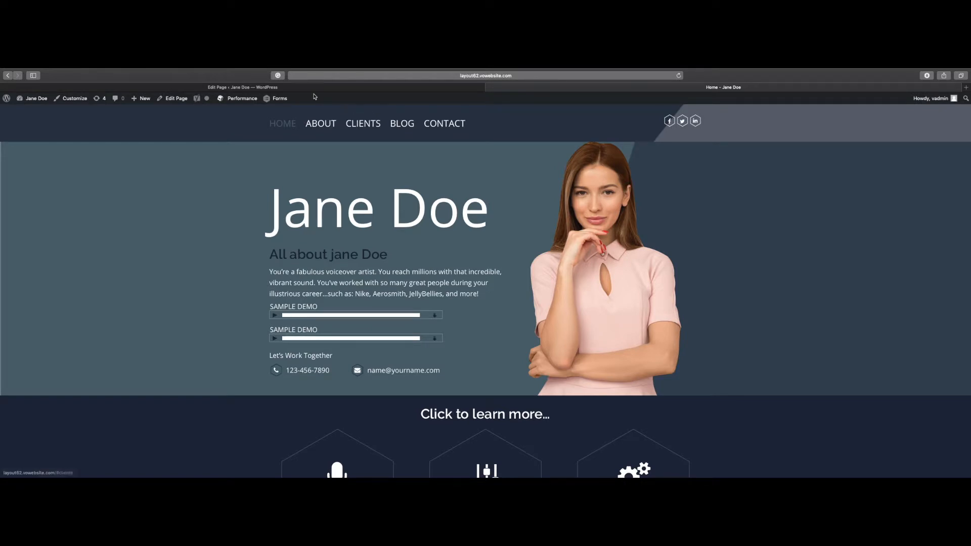
click(286, 88)
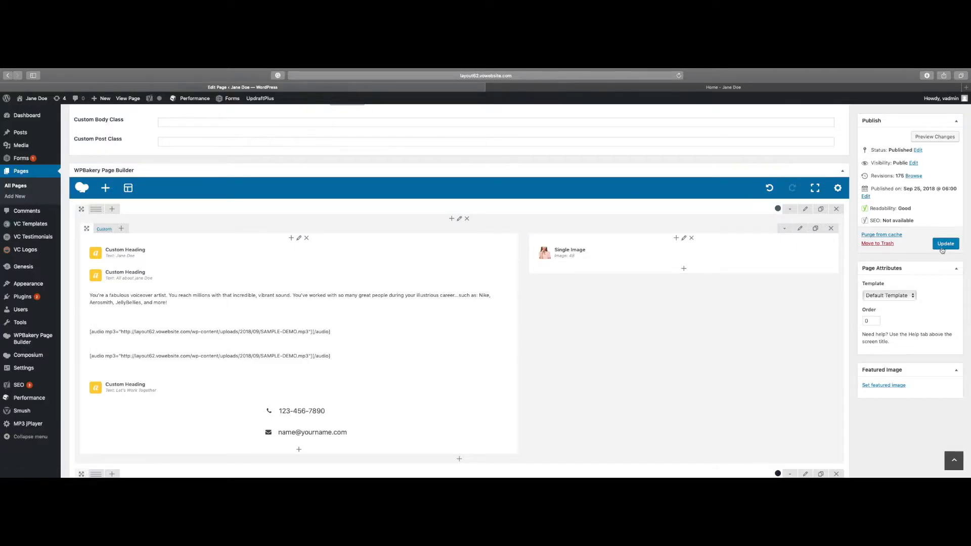
- Open the audio demos' text block and insert SAMPLE-DEMO.mp3 from the media library as an embedded media player
mouse_move(226, 346)
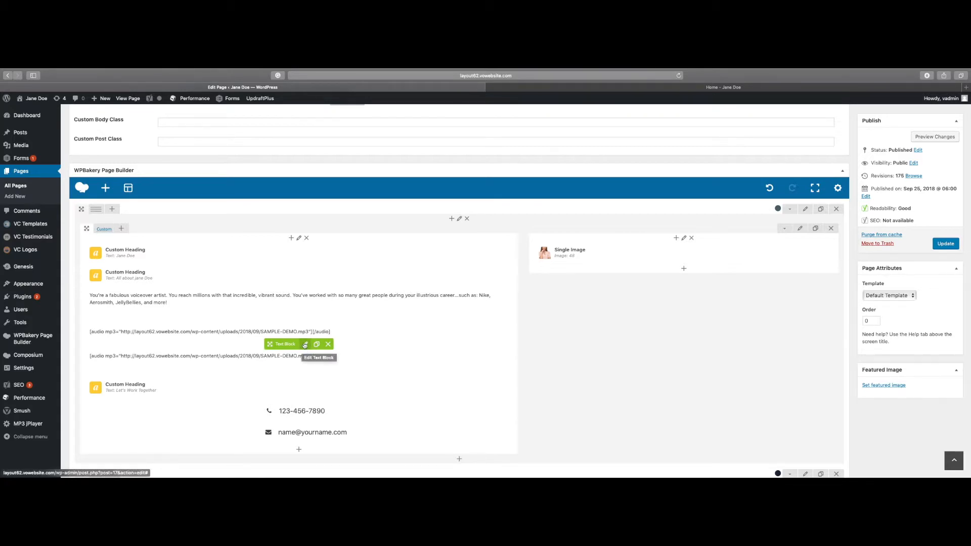
click(304, 346)
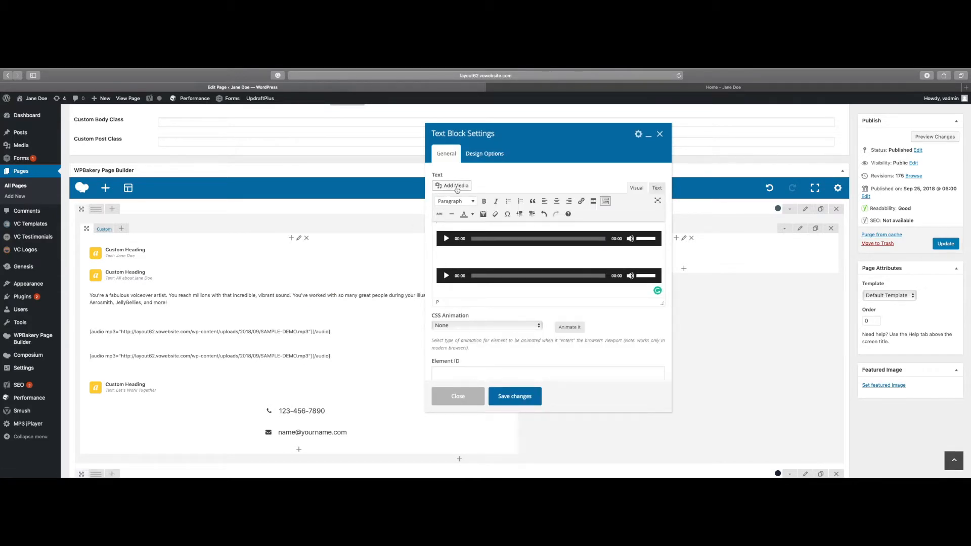
click(455, 186)
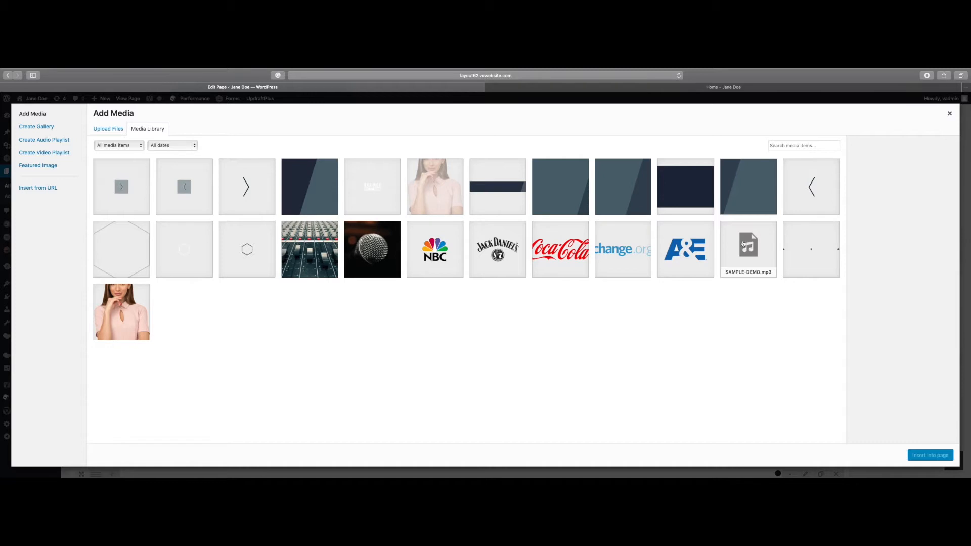
click(117, 130)
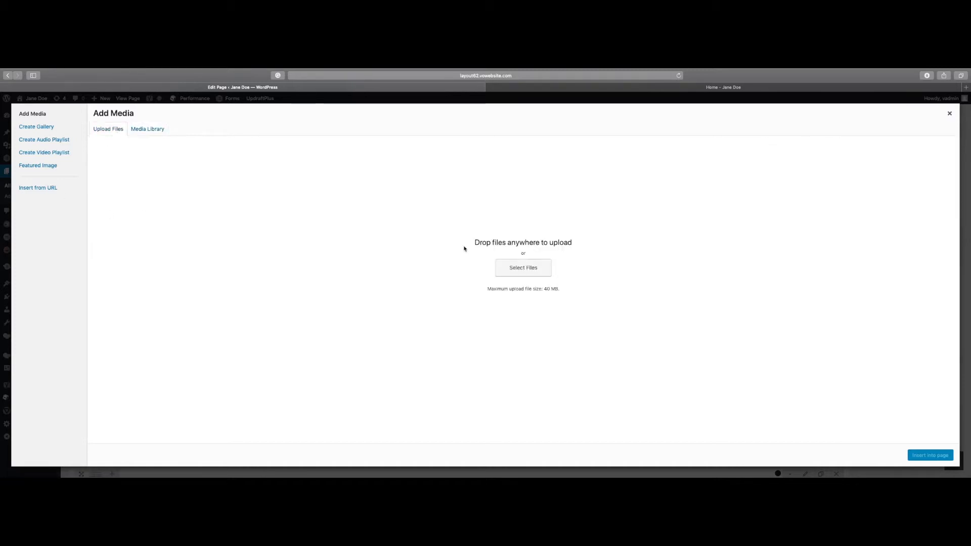
click(151, 129)
click(737, 242)
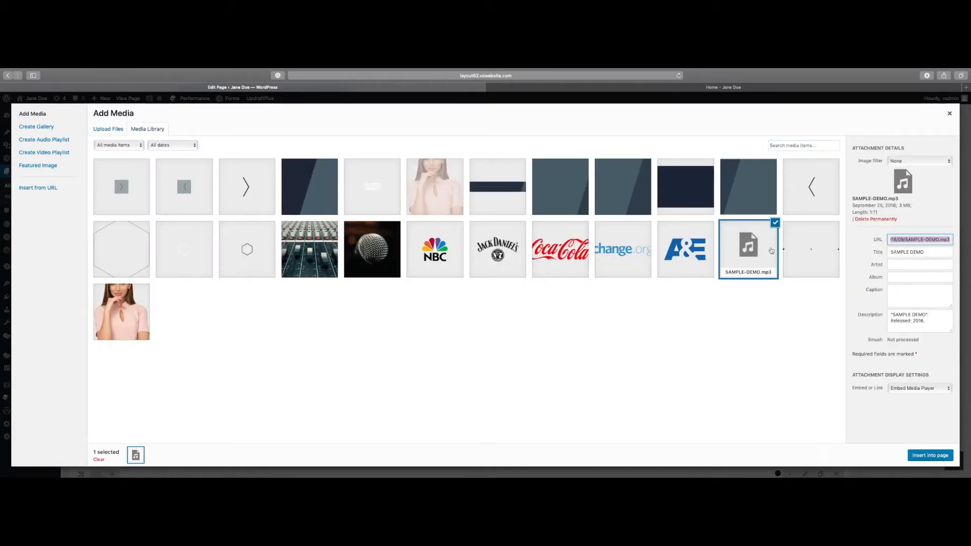
drag(934, 250, 883, 252)
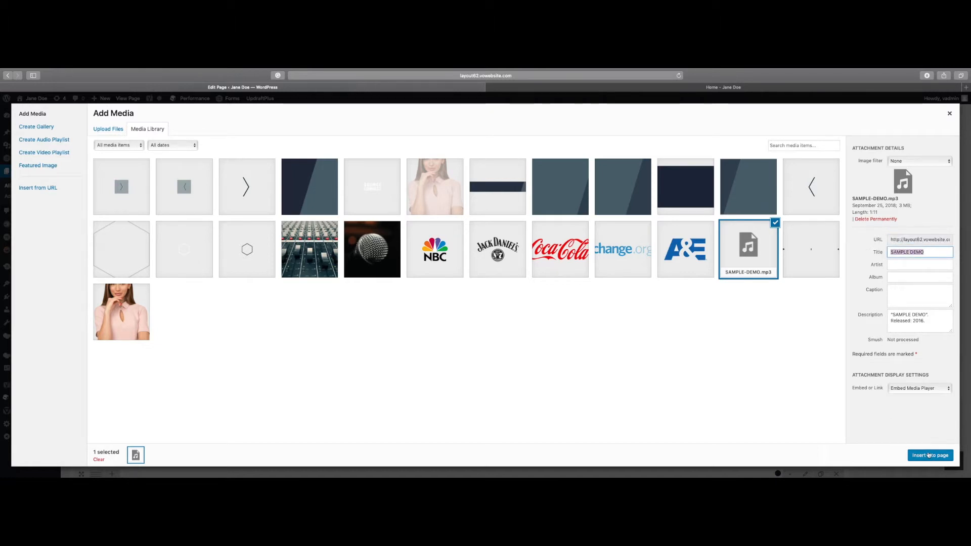
click(928, 456)
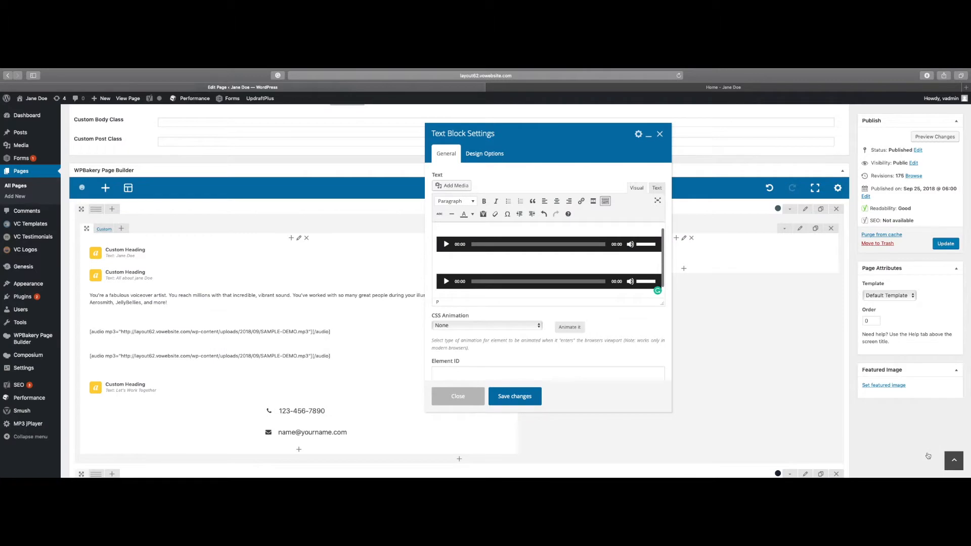
- Save the text block with the added audio player and check the page preview, returning to the page editor
click(511, 402)
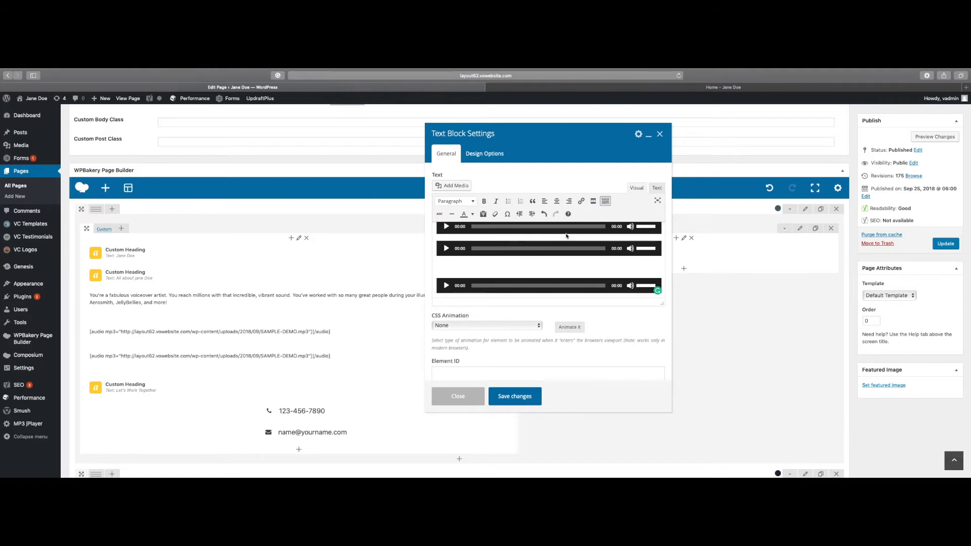
key(Return)
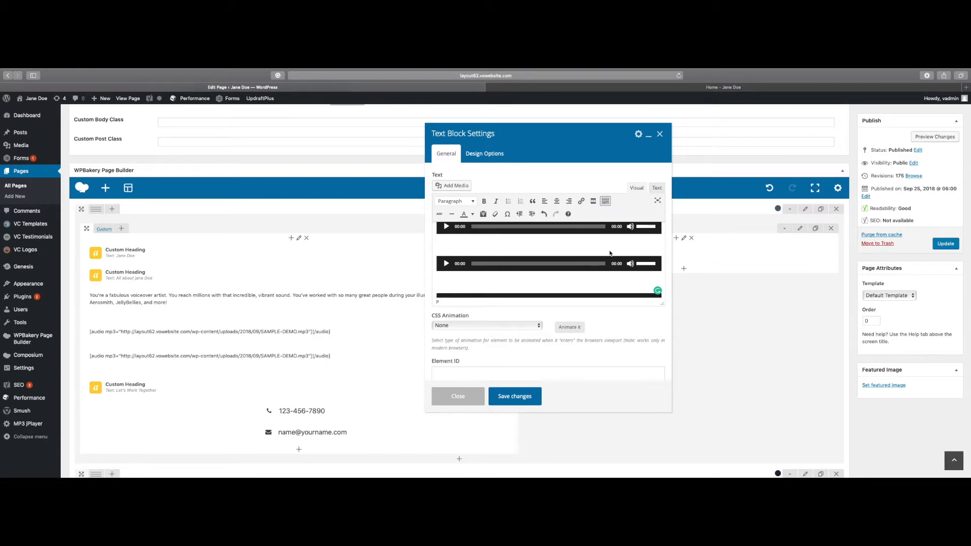
key(BackSpace)
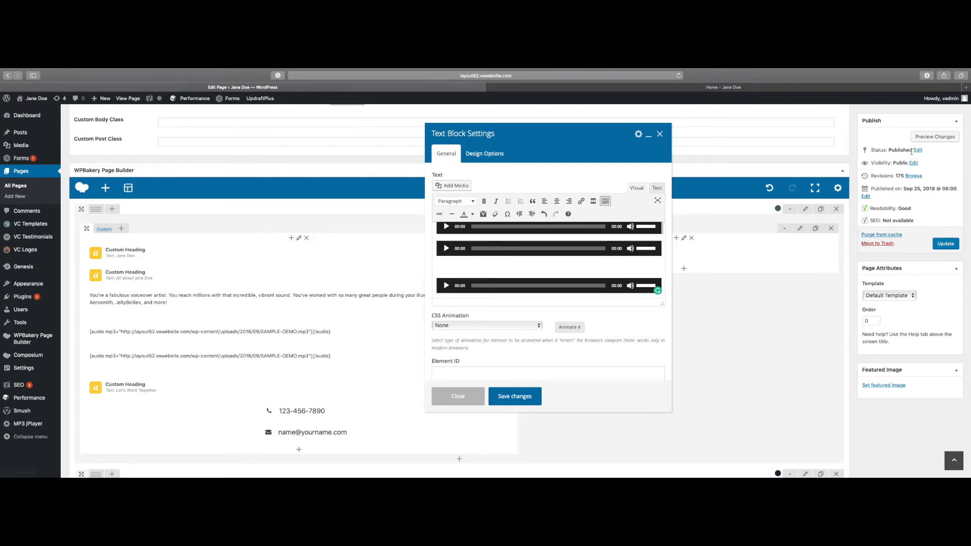
click(515, 397)
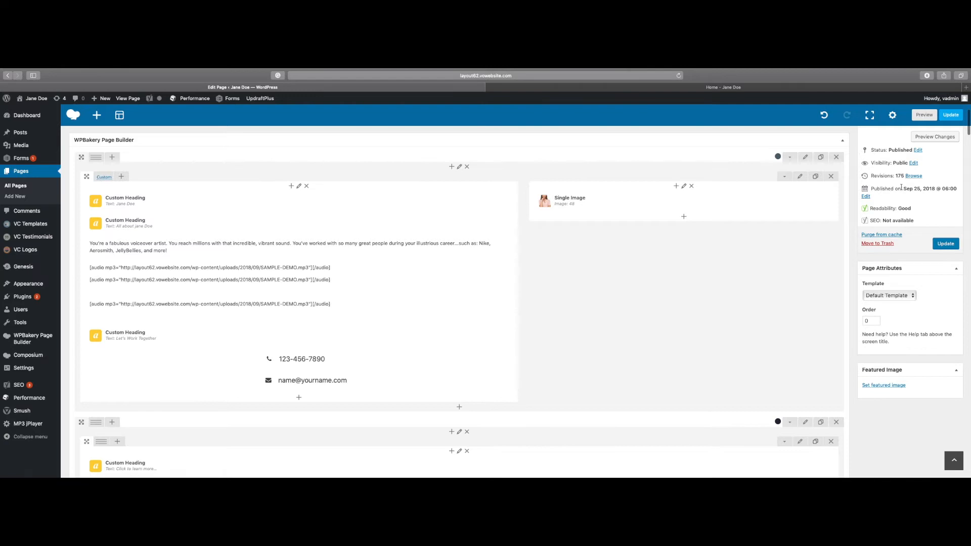
click(708, 87)
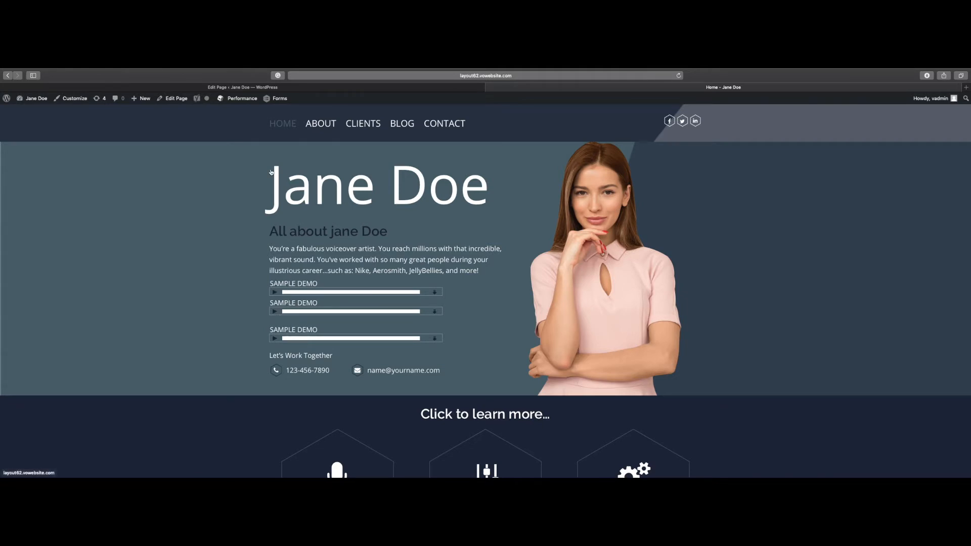
click(273, 88)
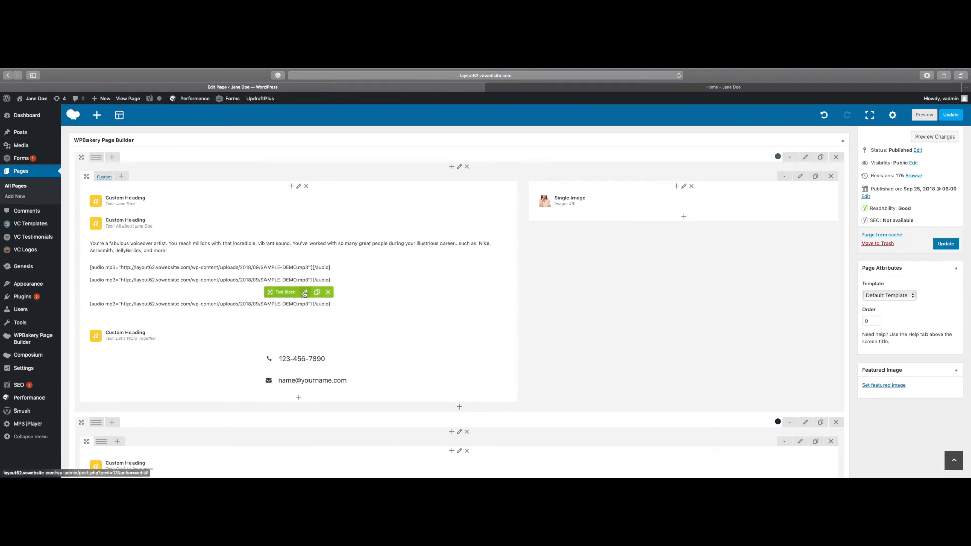
- Reopen the audio demos' text block, insert a blank line before the middle player, and save the block
click(305, 294)
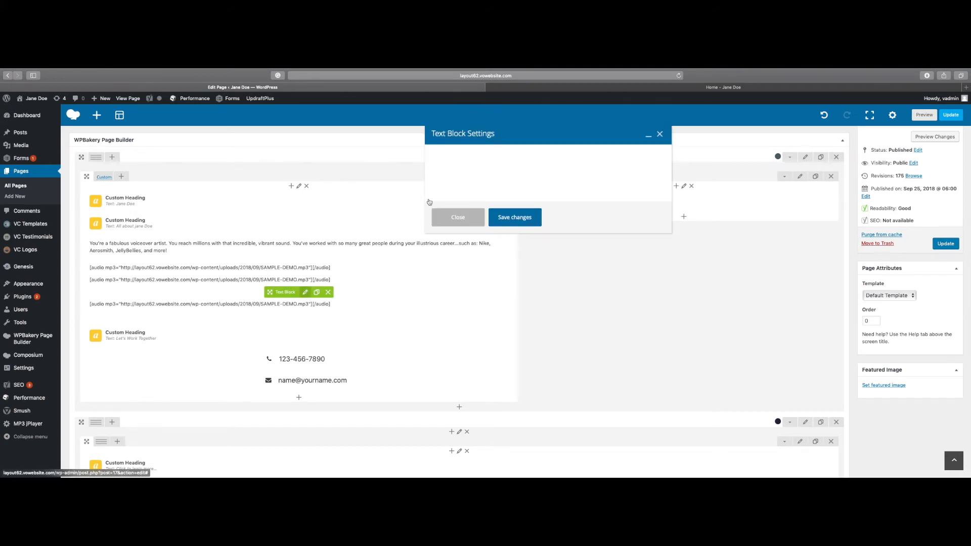
click(437, 244)
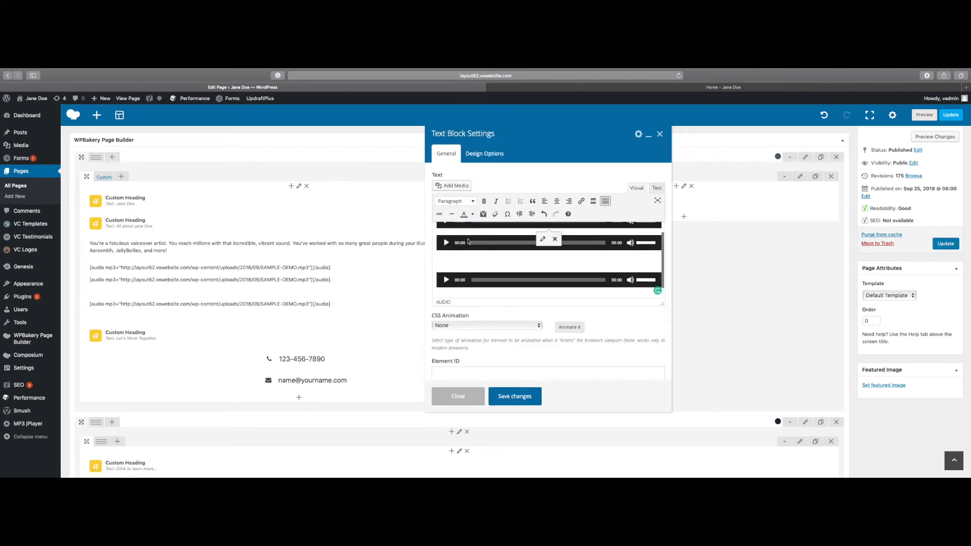
click(435, 243)
key(Return)
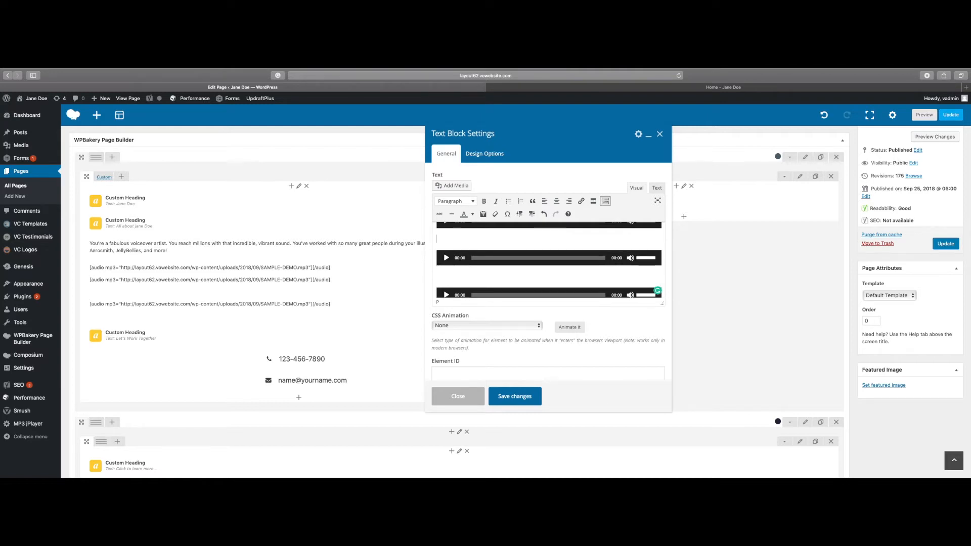
click(534, 396)
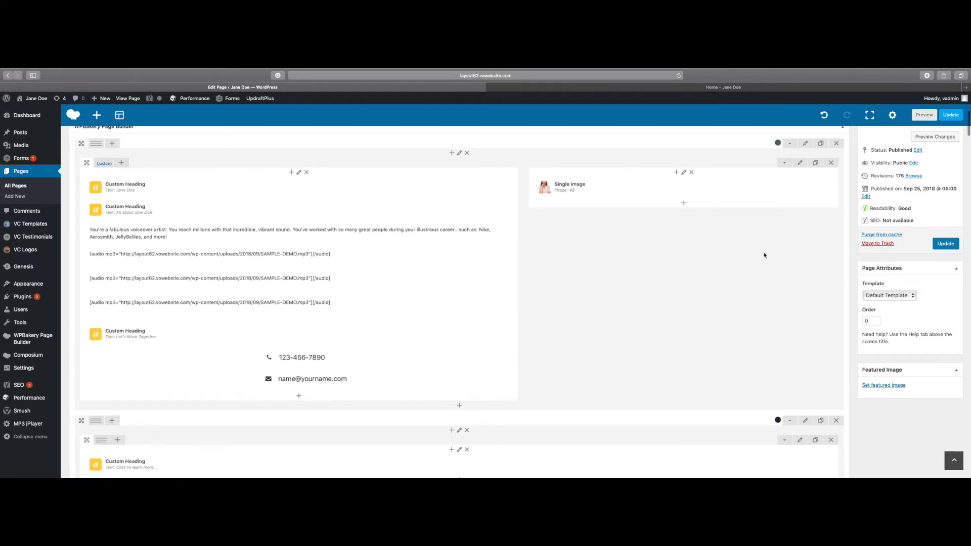
- Preview the page changes to check the spacing between the audio players, returning to the page editor
click(926, 137)
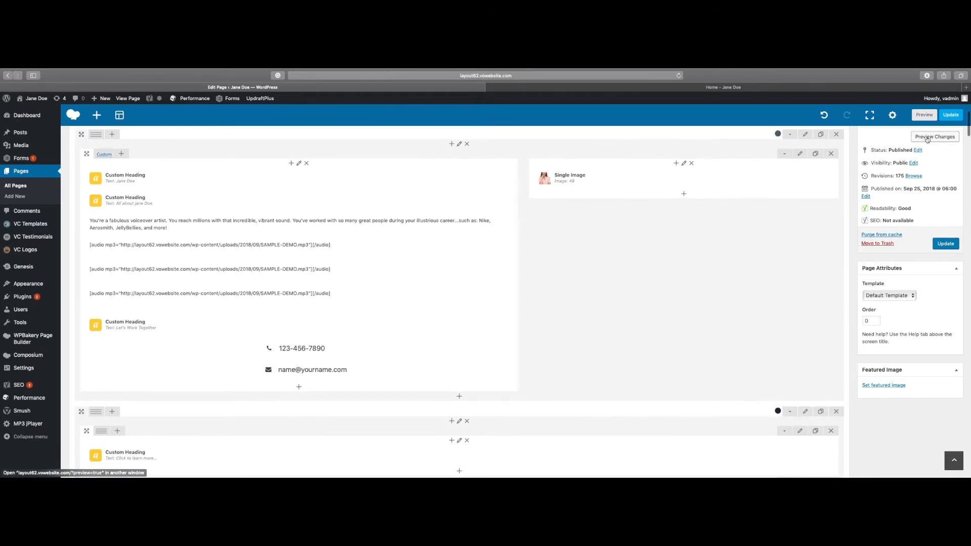
click(738, 91)
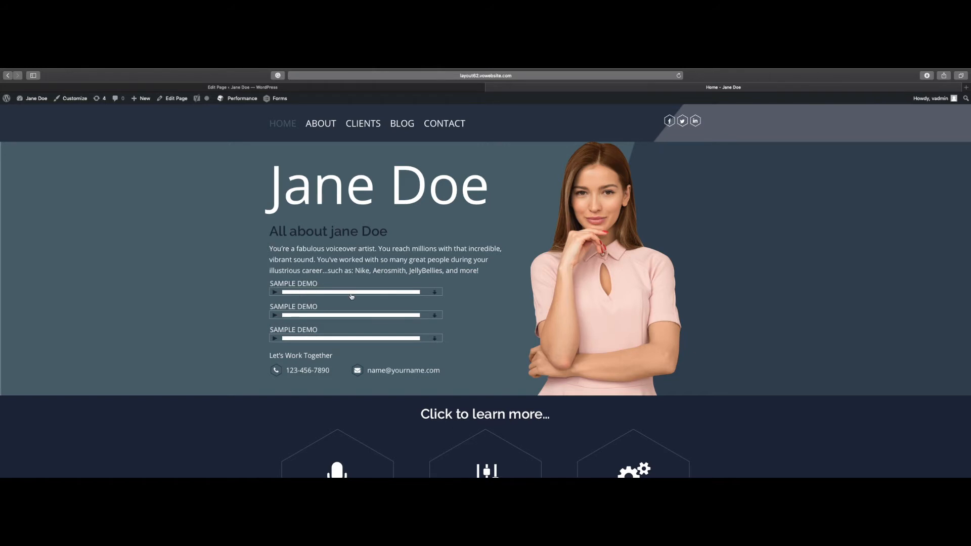
click(224, 88)
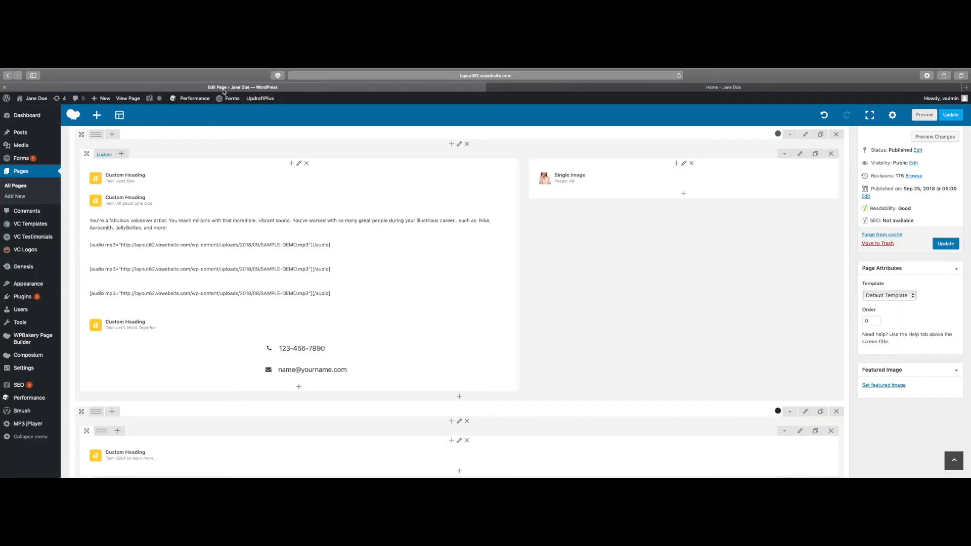
- Update the published Home page and look over its audio demos in the editor and on the site
click(953, 244)
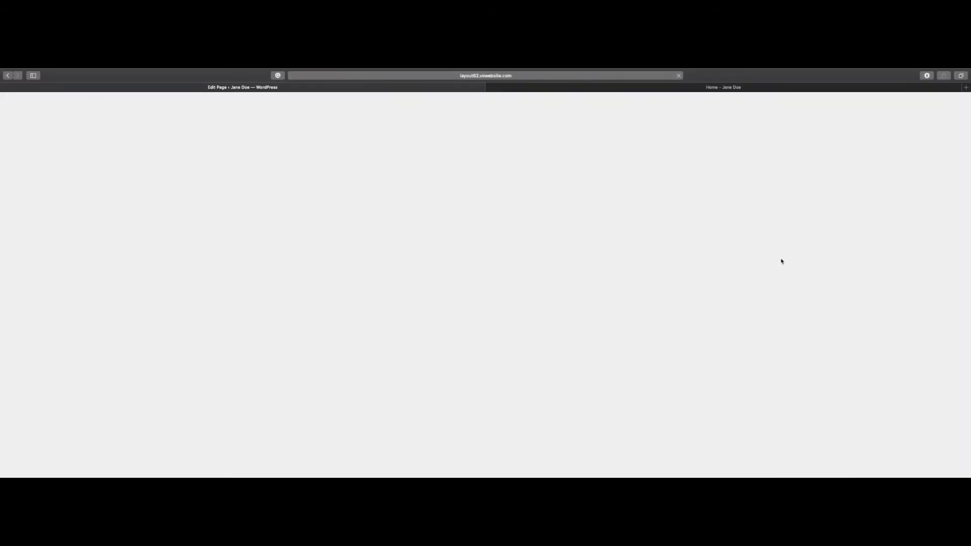
scroll(539, 268, down, 1)
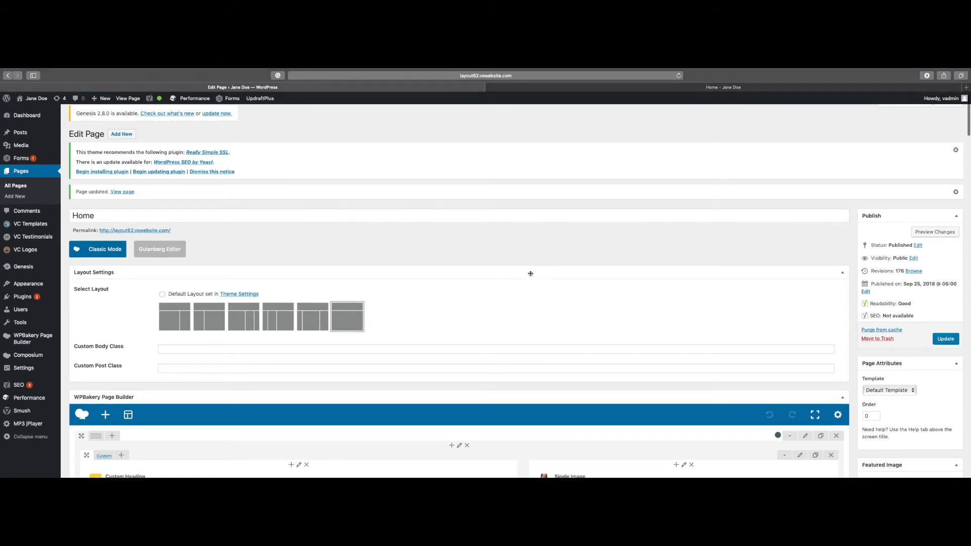
scroll(516, 294, down, 5)
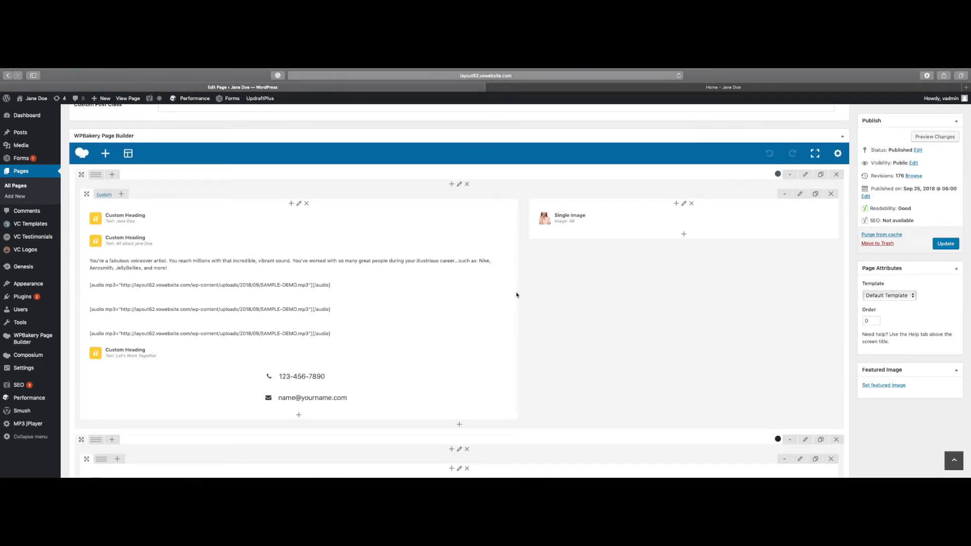
mouse_move(286, 304)
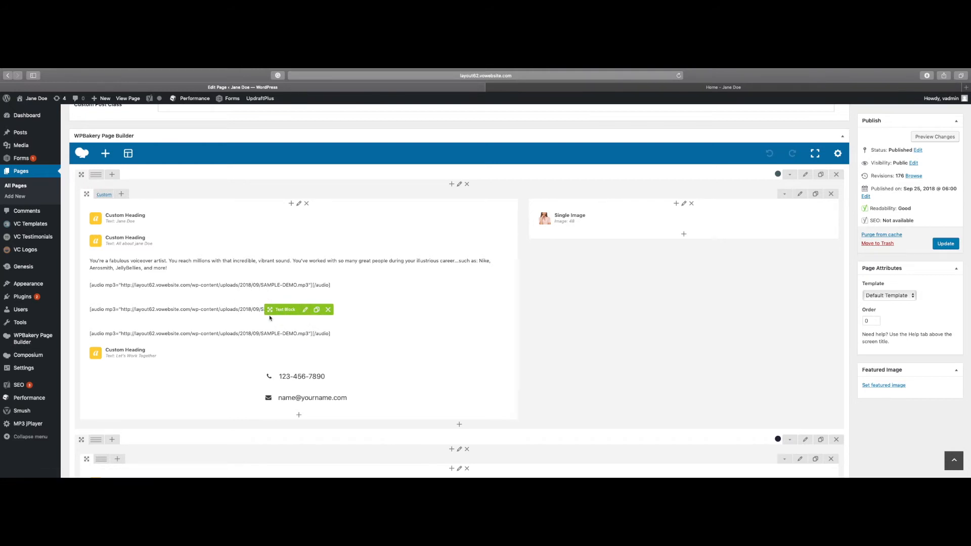
click(618, 94)
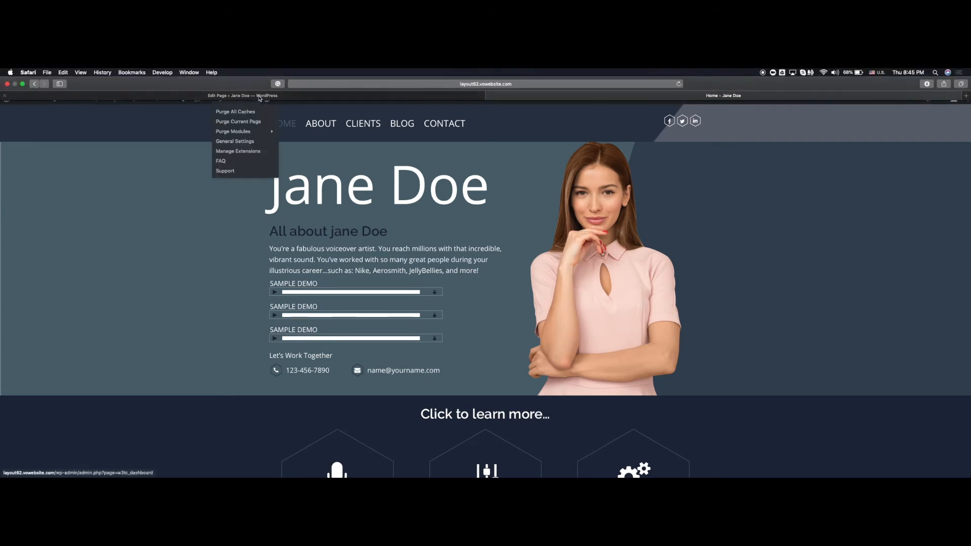
click(259, 96)
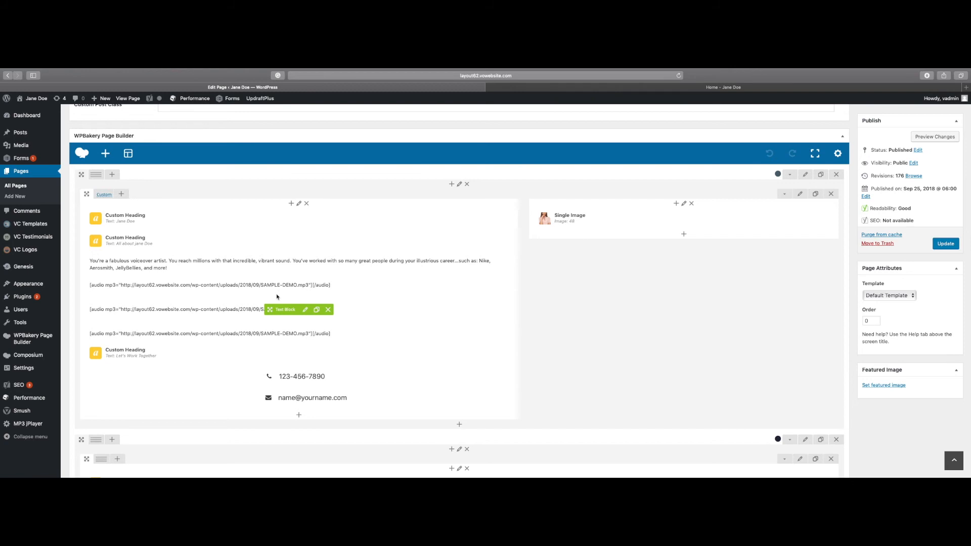
- Open the audio demos' text block and show its content as text code instead of visual players
click(305, 309)
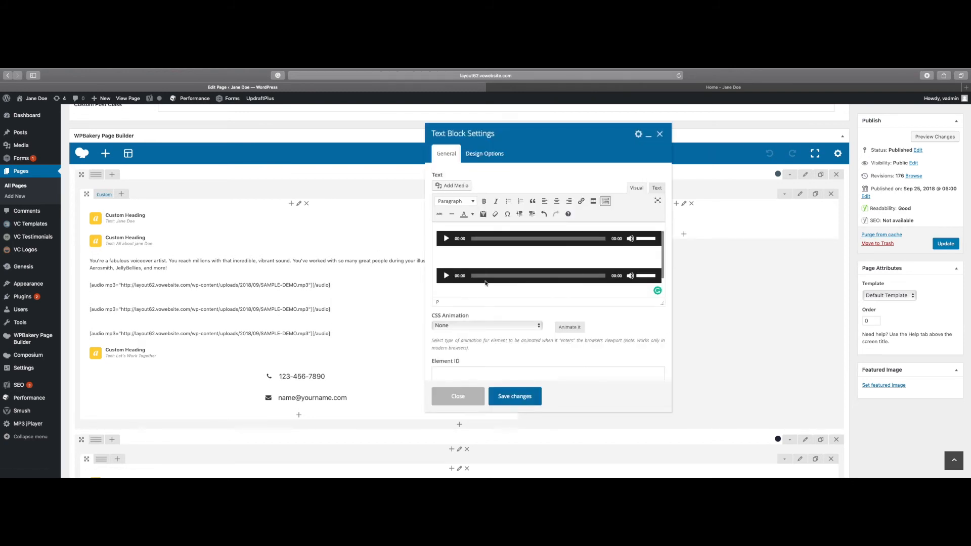
scroll(486, 275, down, 3)
scroll(487, 269, down, 3)
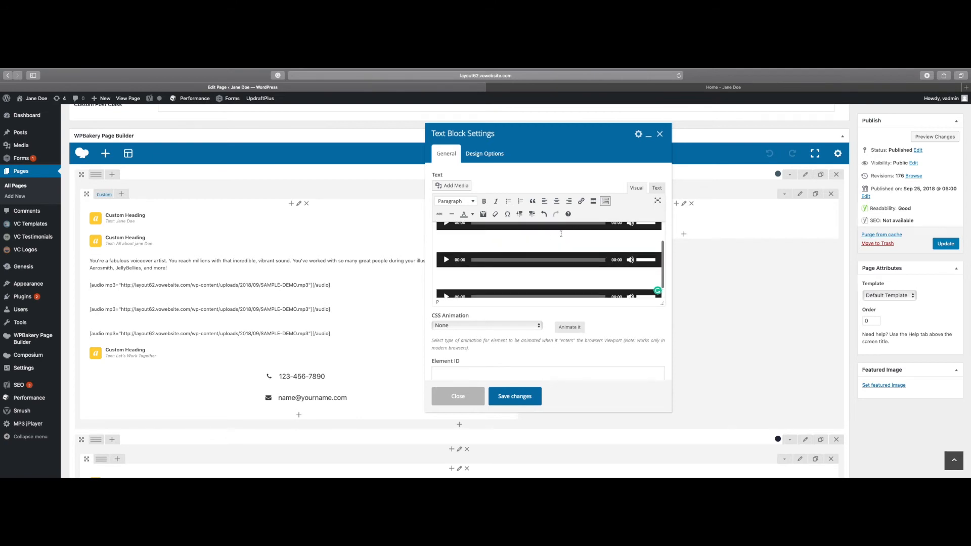
click(656, 188)
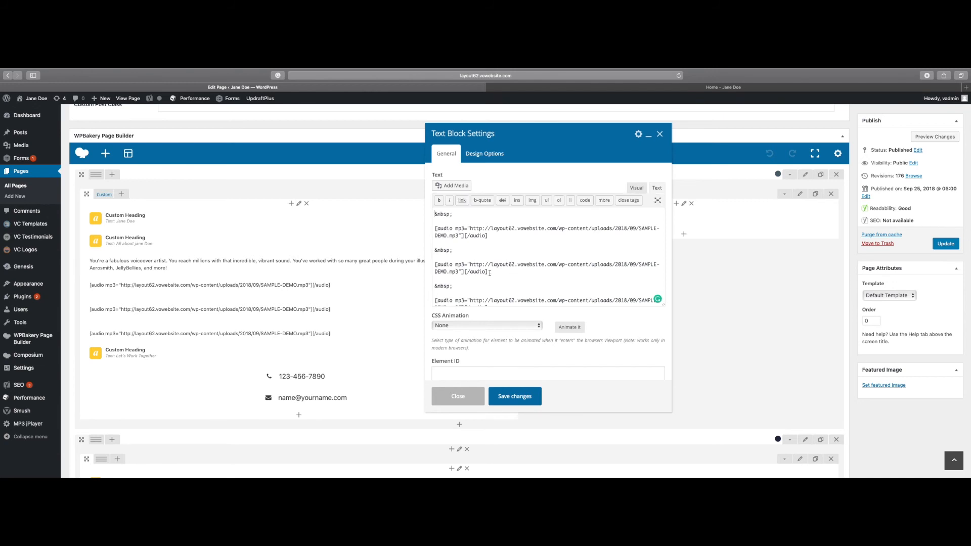
- Cut the middle audio shortcode with its preceding &nbsp; and paste it back below the first shortcode, separated by a blank line
drag(490, 273, 434, 250)
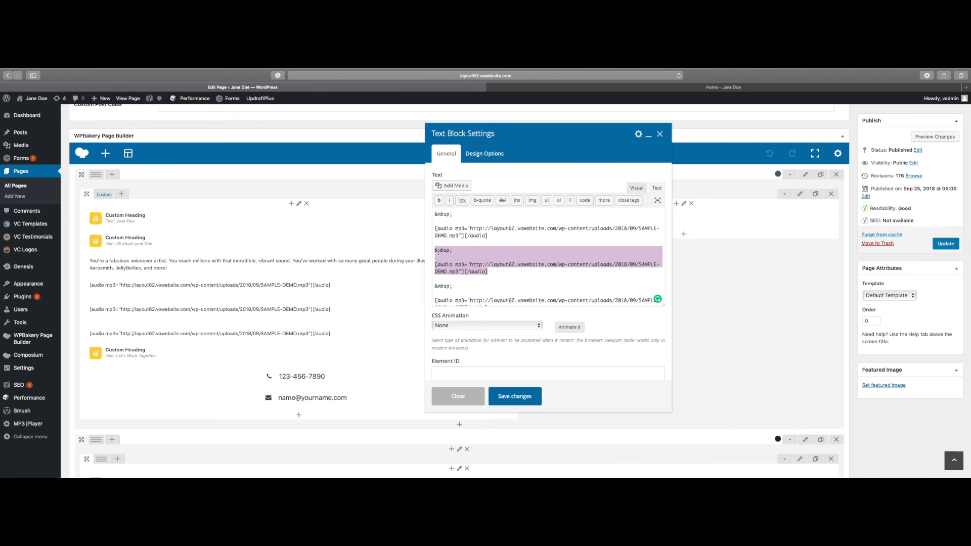
right_click(438, 252)
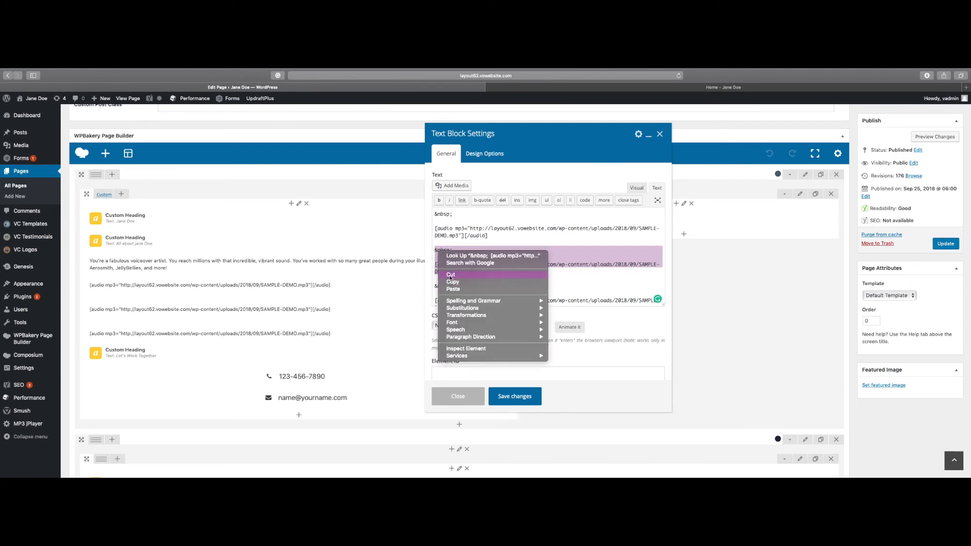
click(450, 275)
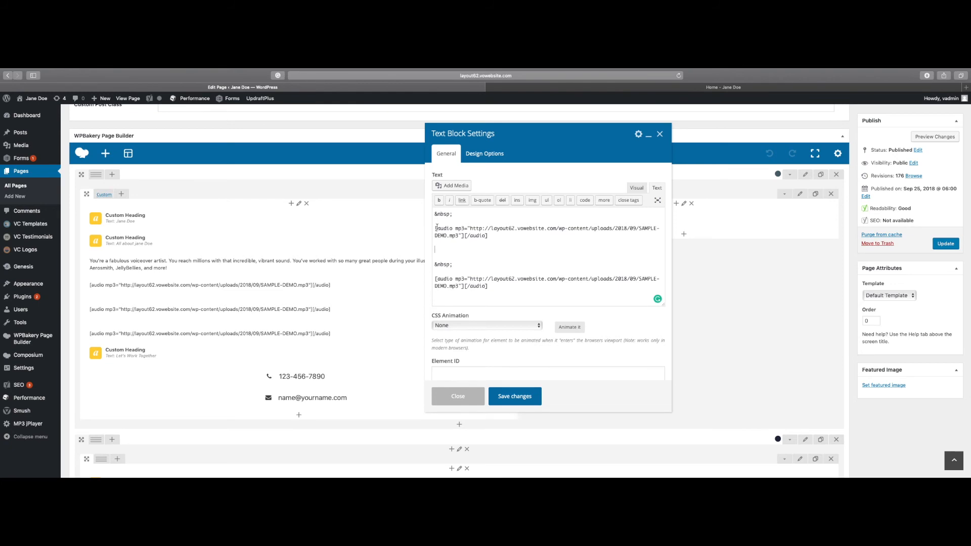
key(BackSpace)
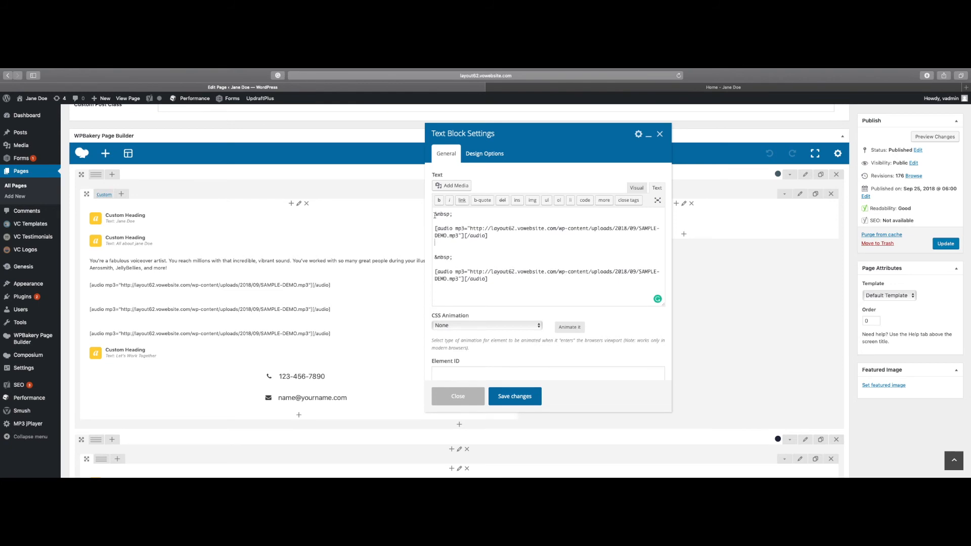
scroll(436, 219, down, 1)
key(ctrl+v)
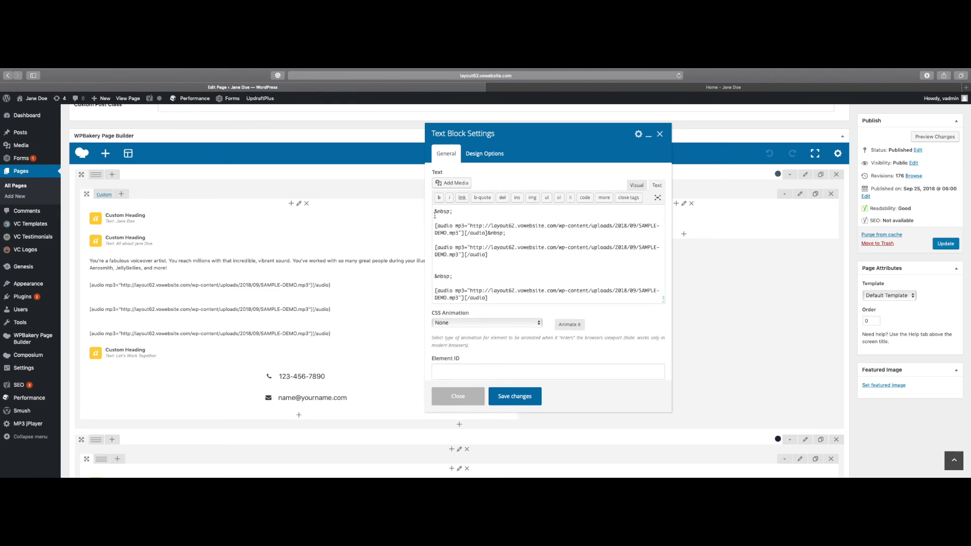
key(Return)
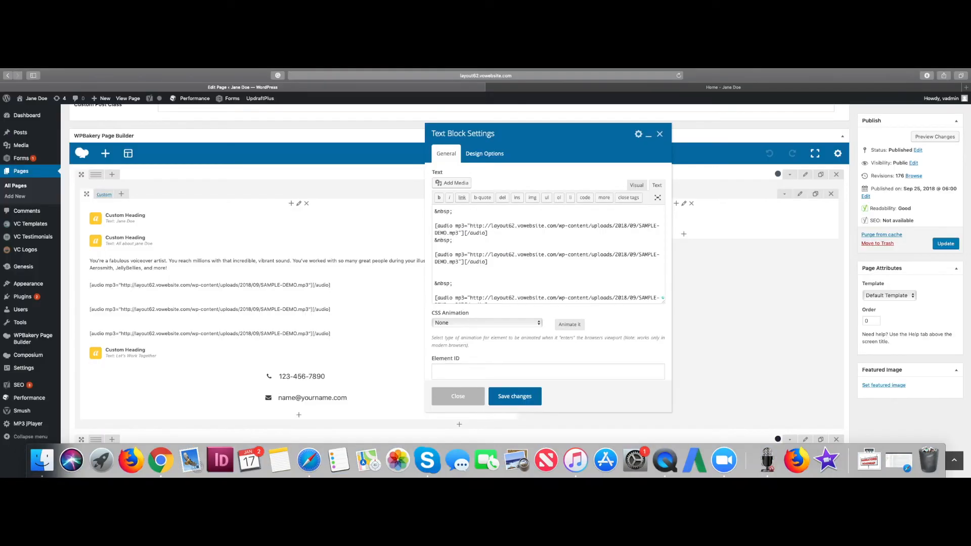
key(Return)
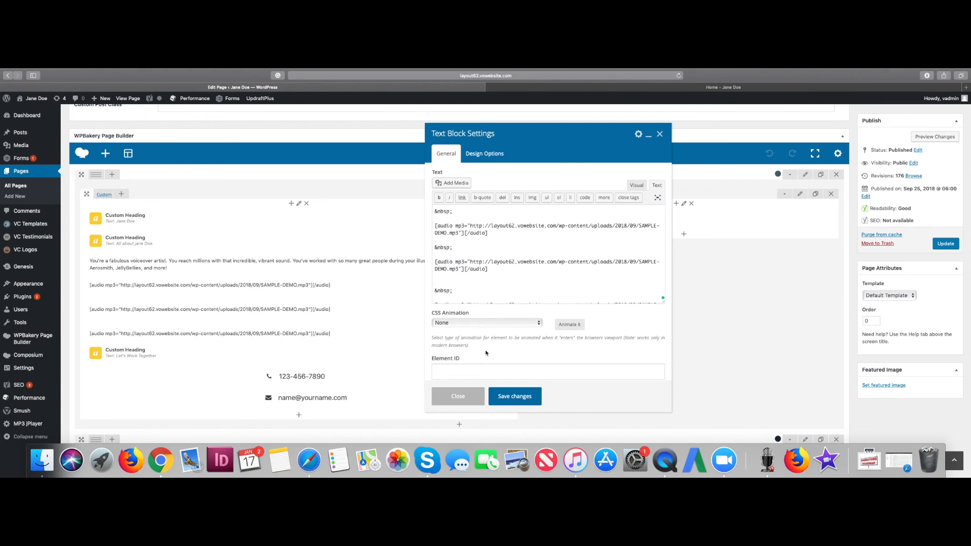
- Save the text block with the rearranged shortcodes and check the demos on the home page, returning to the editor
click(532, 395)
scroll(529, 398, down, 2)
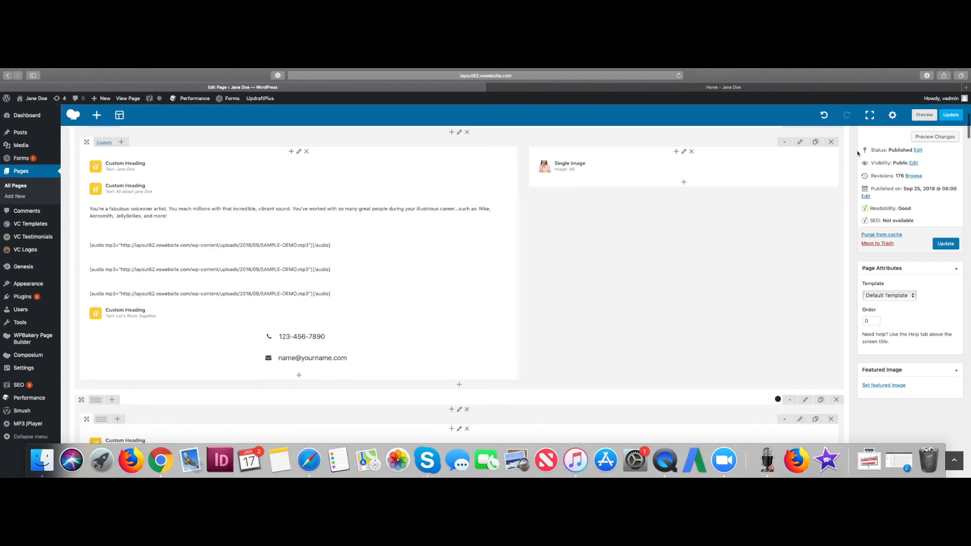
click(733, 90)
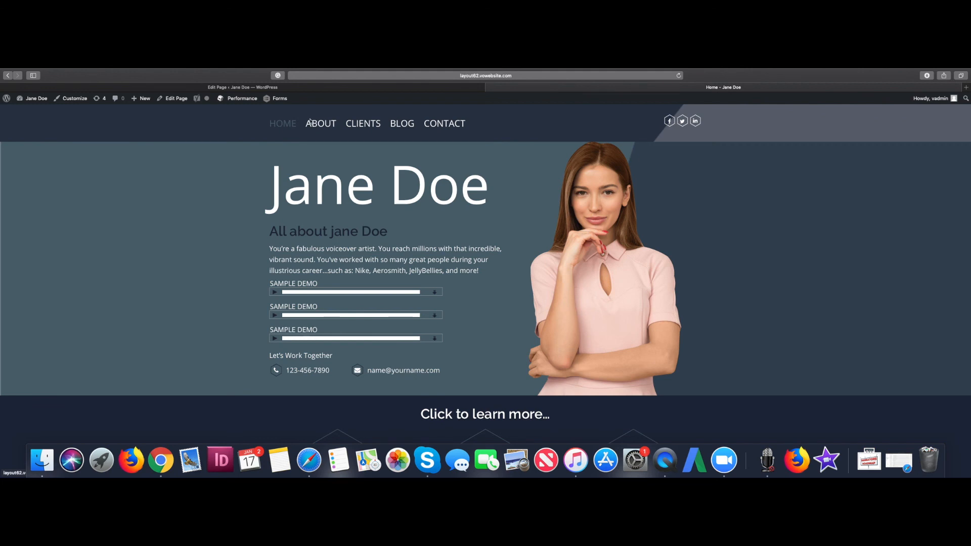
click(288, 88)
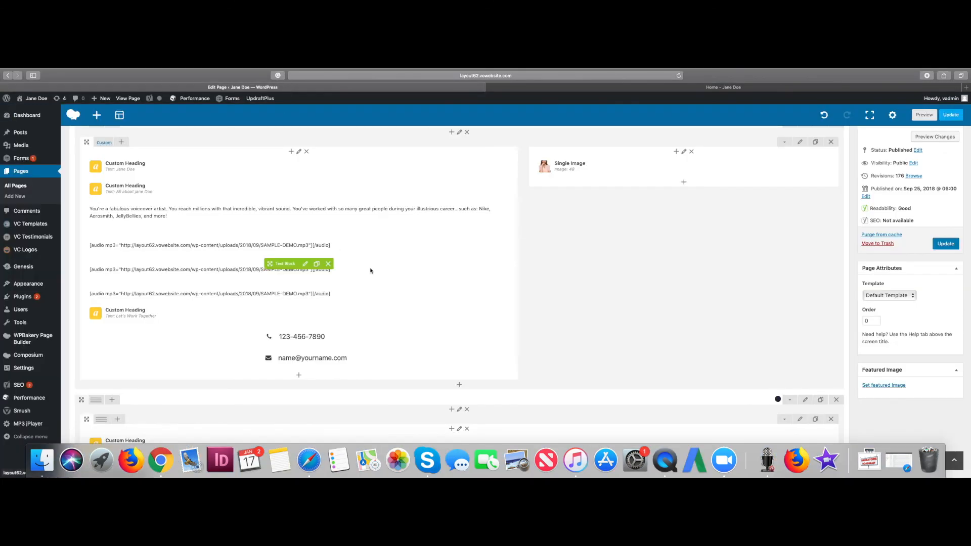